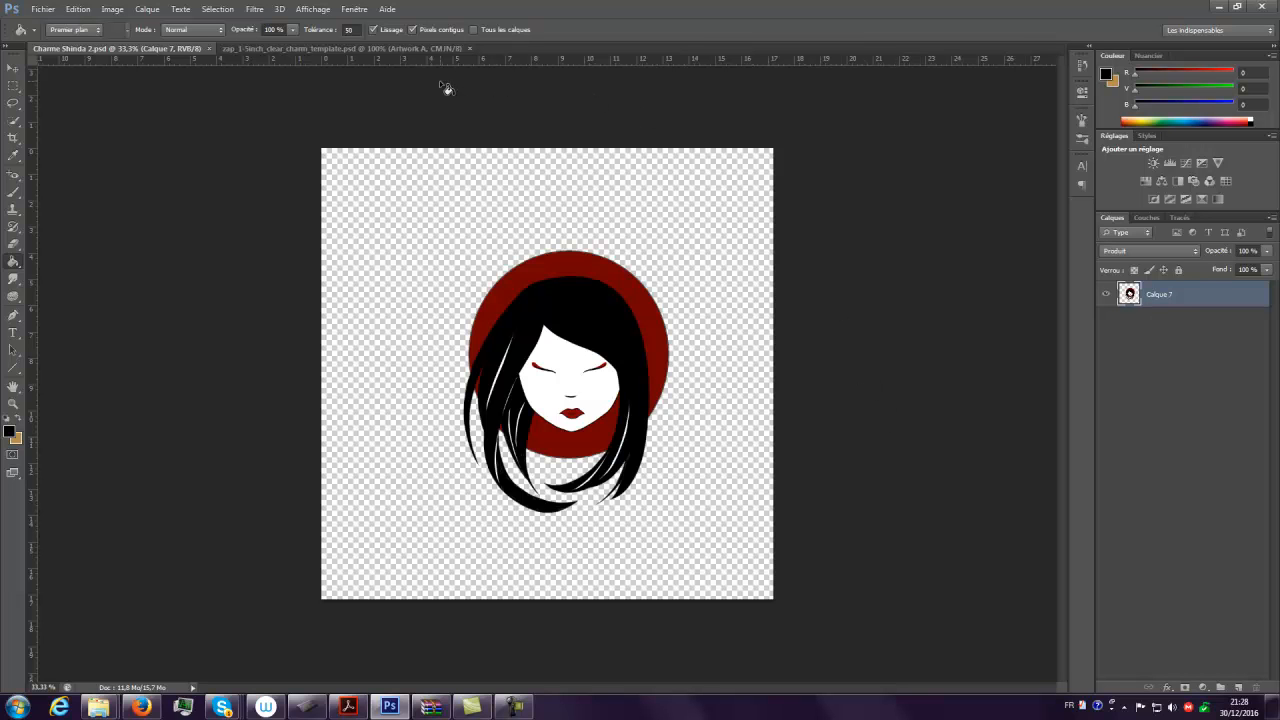
Flip the canvas of Charme Shinda 2.psd horizontally to mirror the girl artwork
click(348, 49)
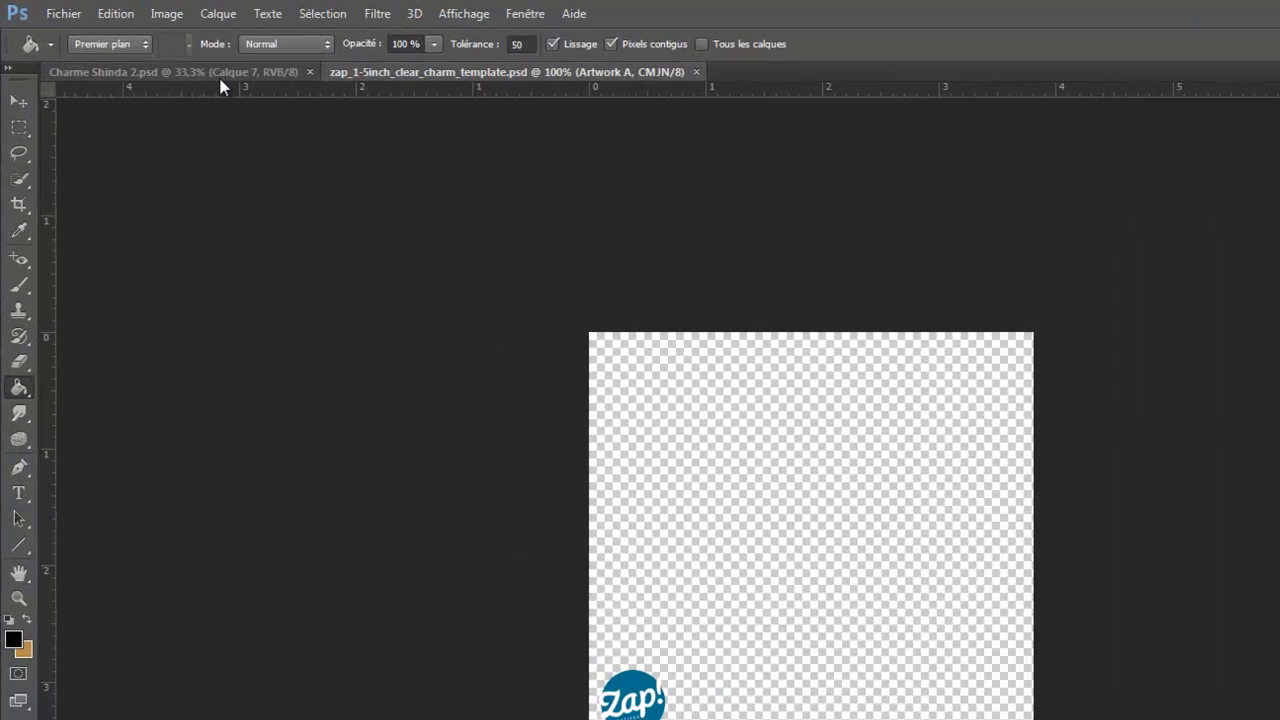
click(222, 77)
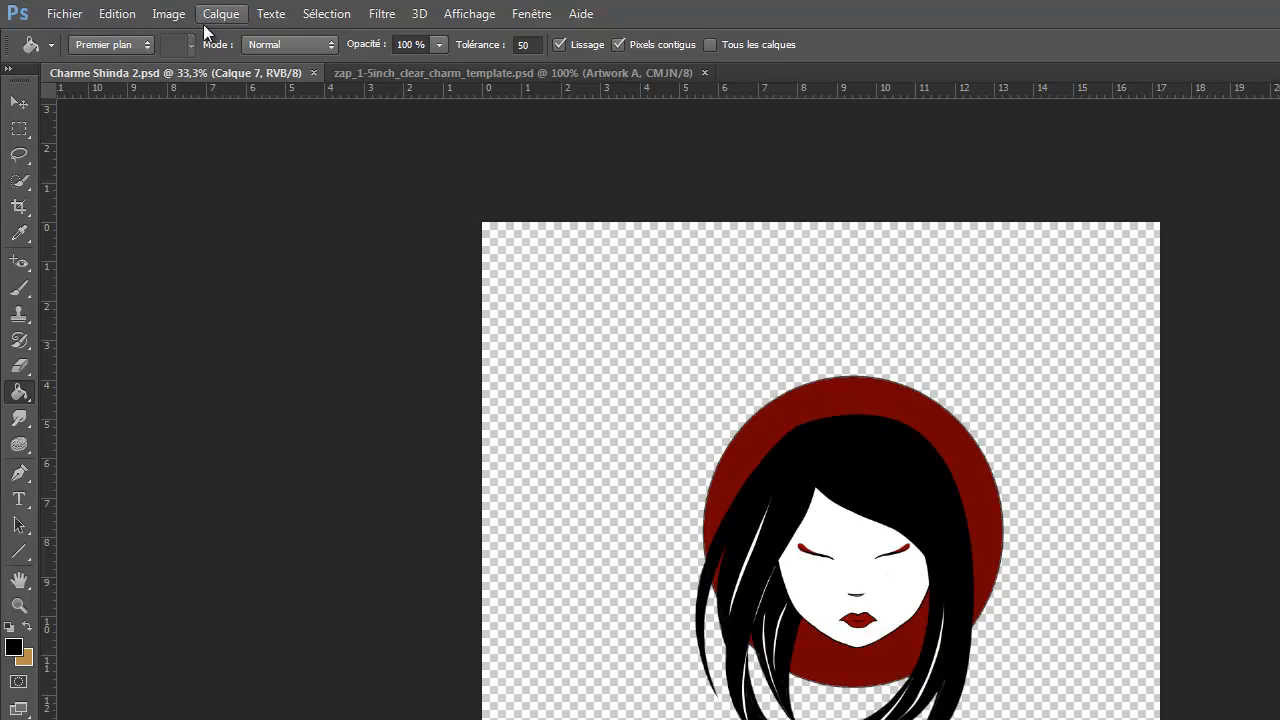
click(120, 15)
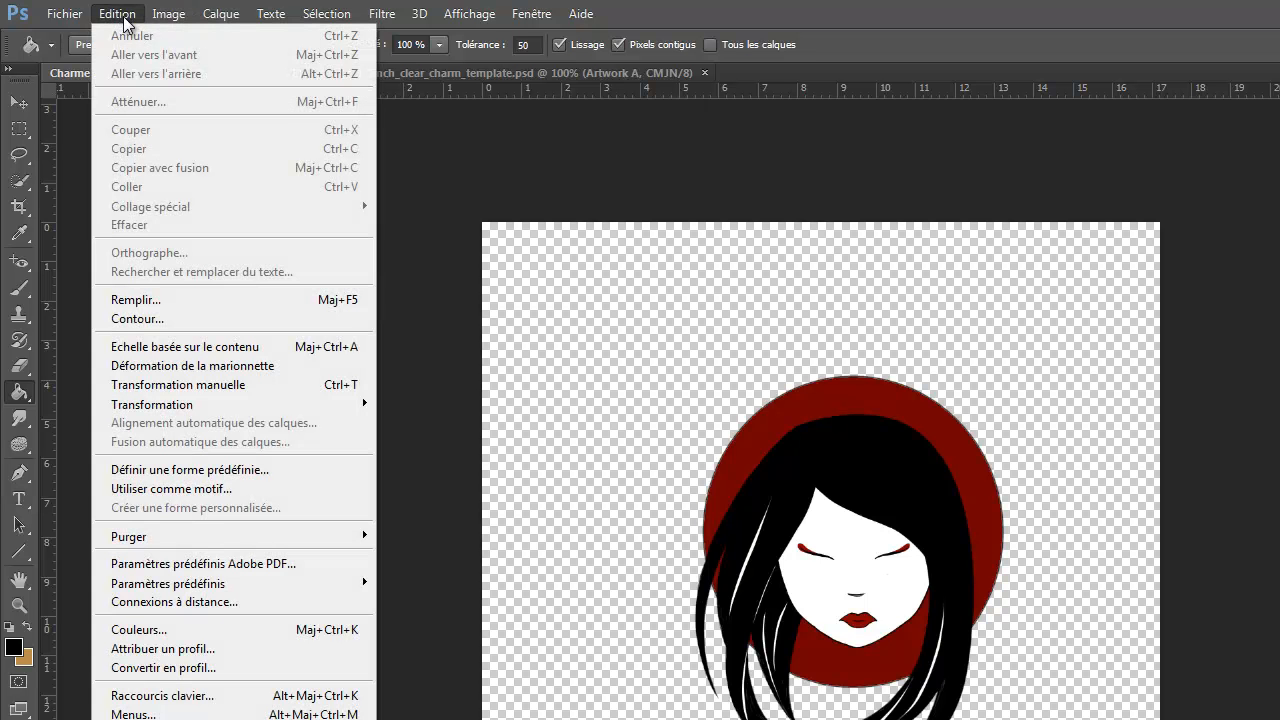
mouse_move(164, 20)
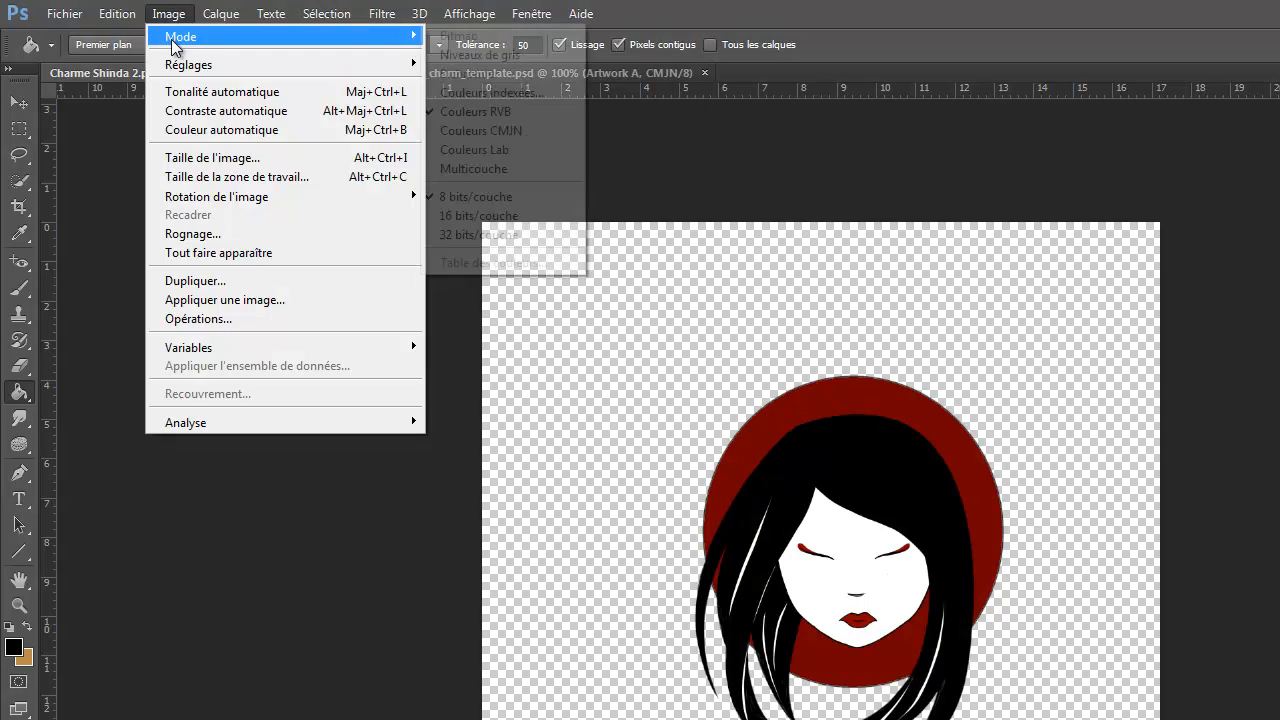
mouse_move(275, 196)
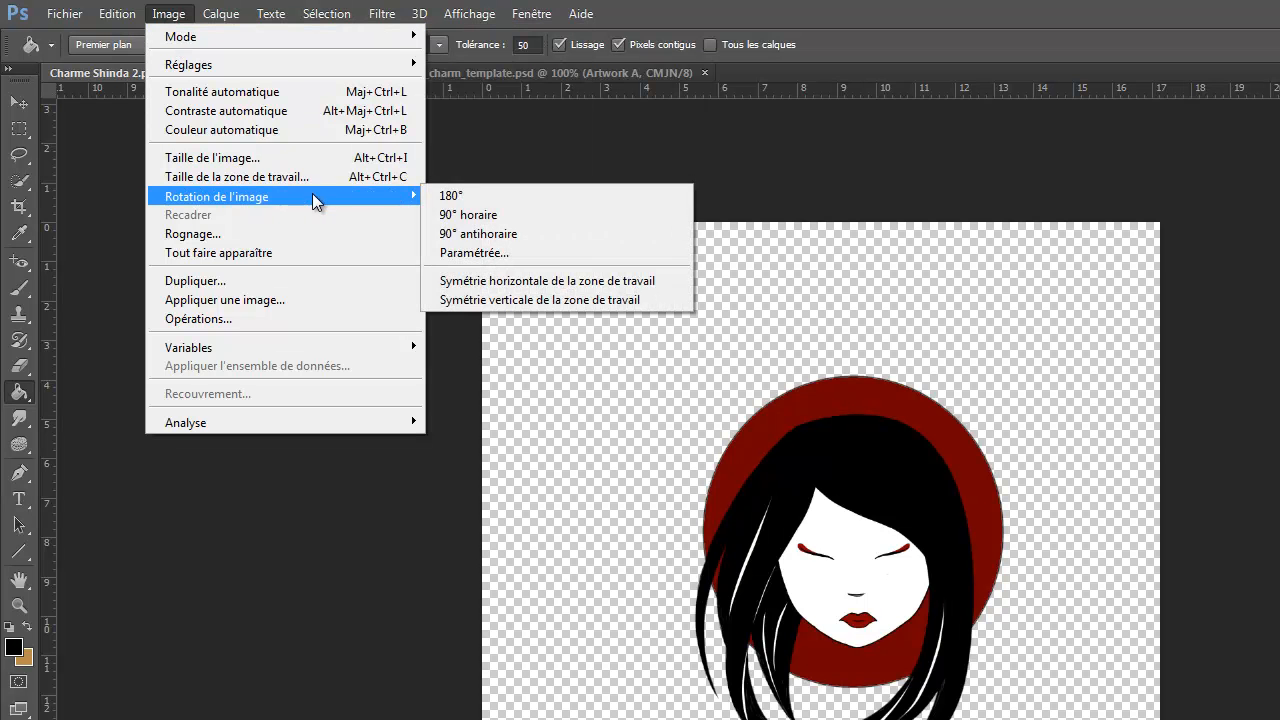
click(535, 288)
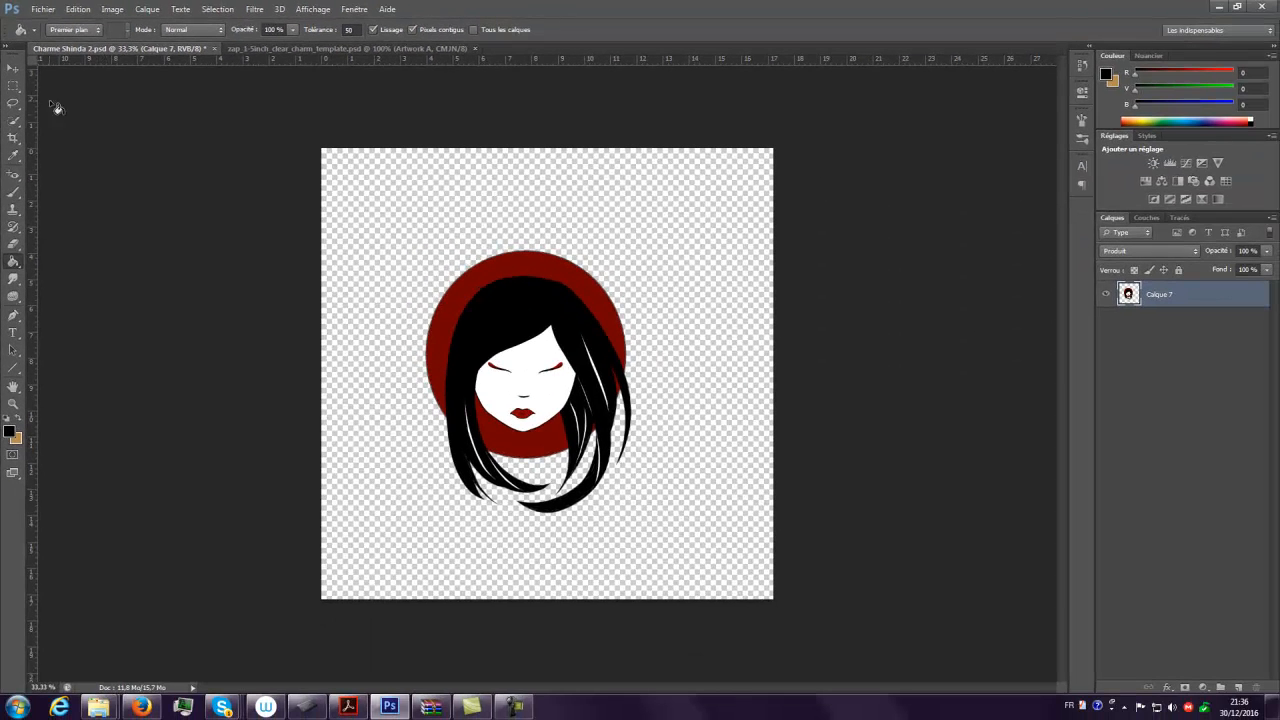
Select the entire canvas of the mirrored artwork with the rectangular marquee and copy it
click(14, 87)
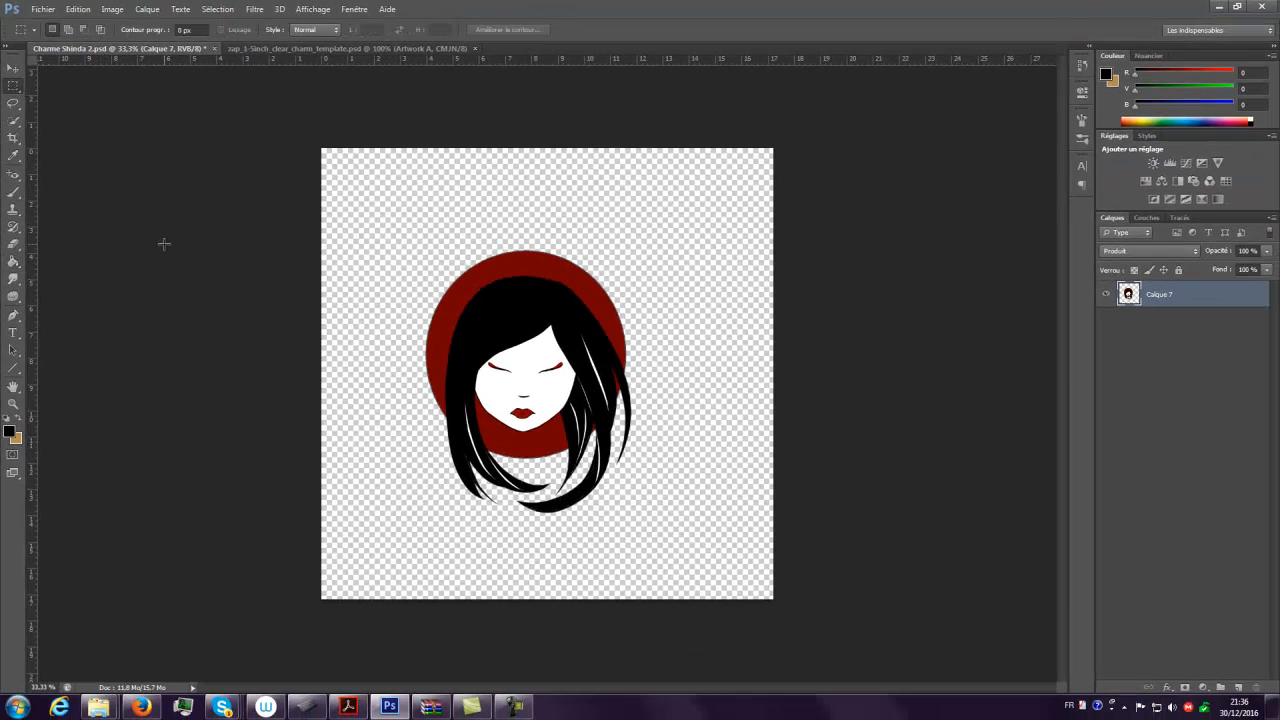
drag(303, 129, 890, 665)
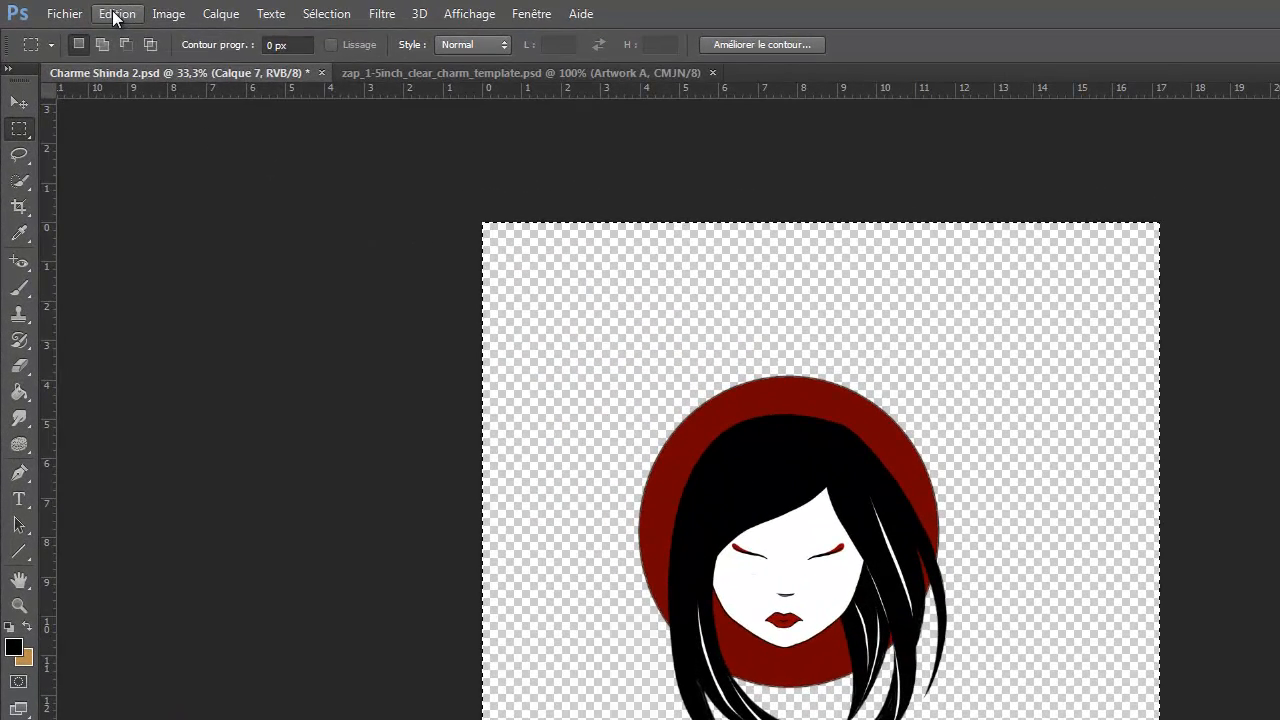
click(81, 9)
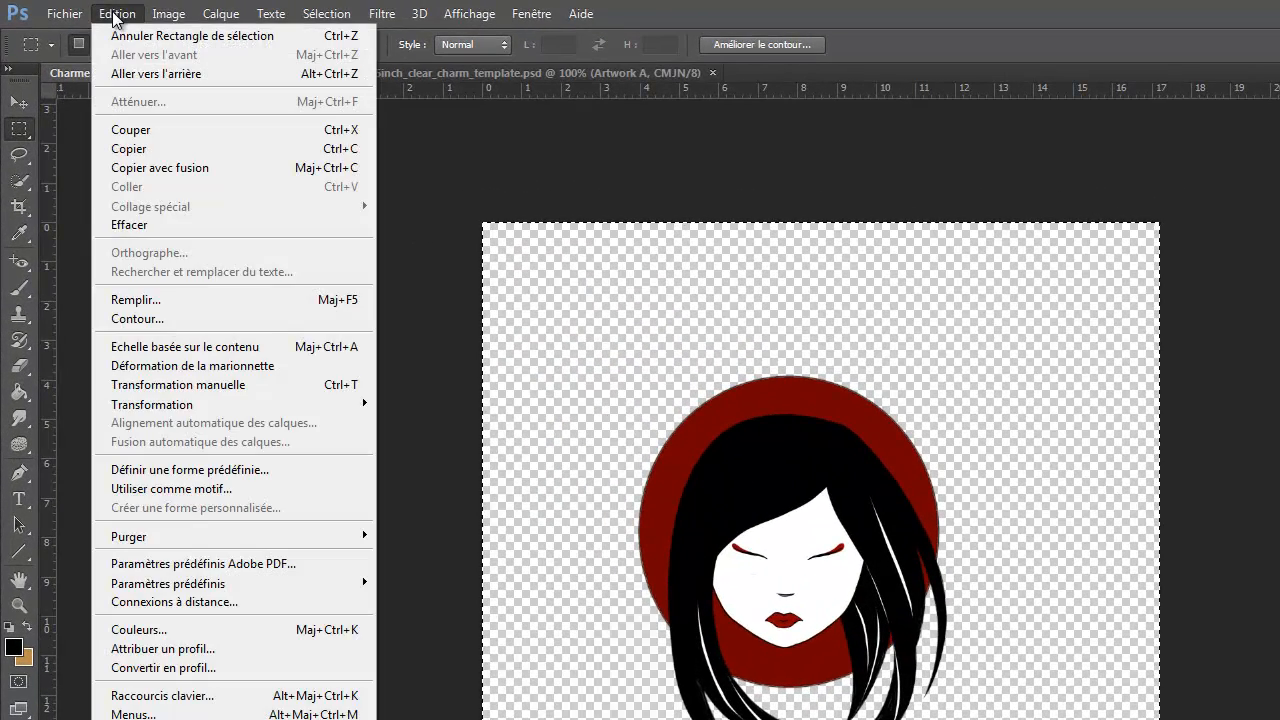
click(174, 148)
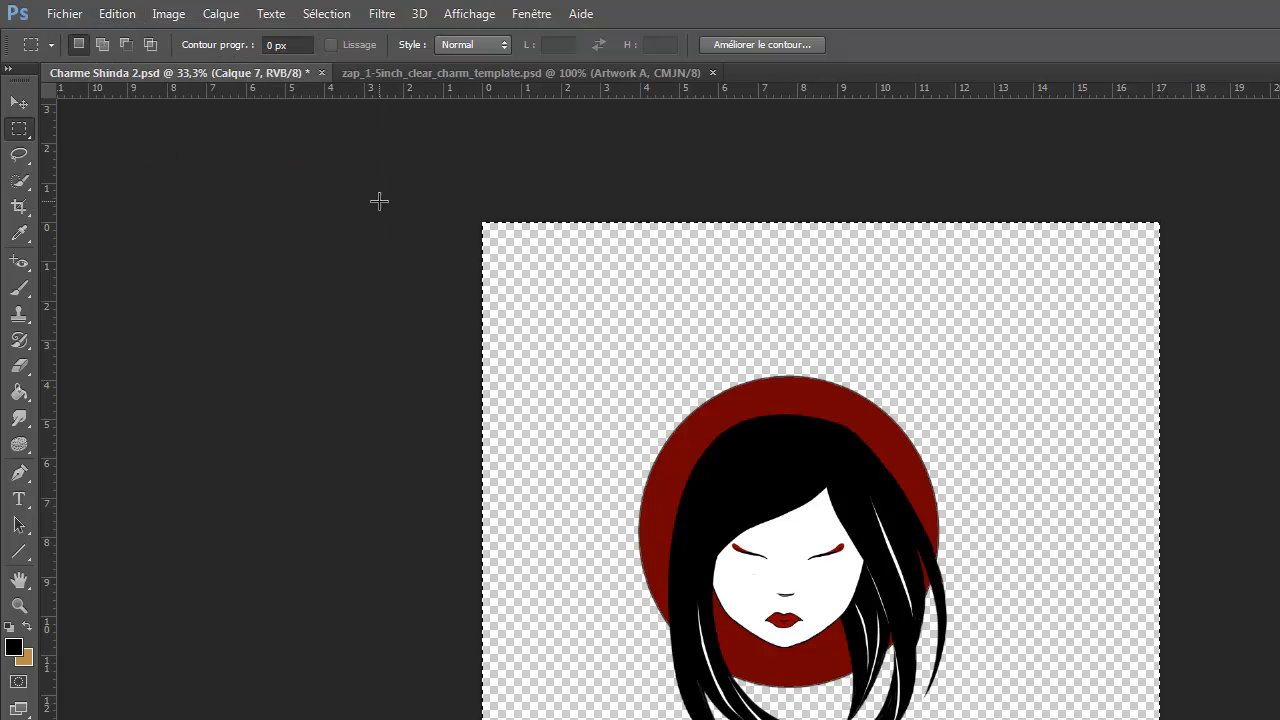
Paste the copied artwork into the Artwork A layer of zap_1-5inch_clear_charm_template.psd
click(442, 73)
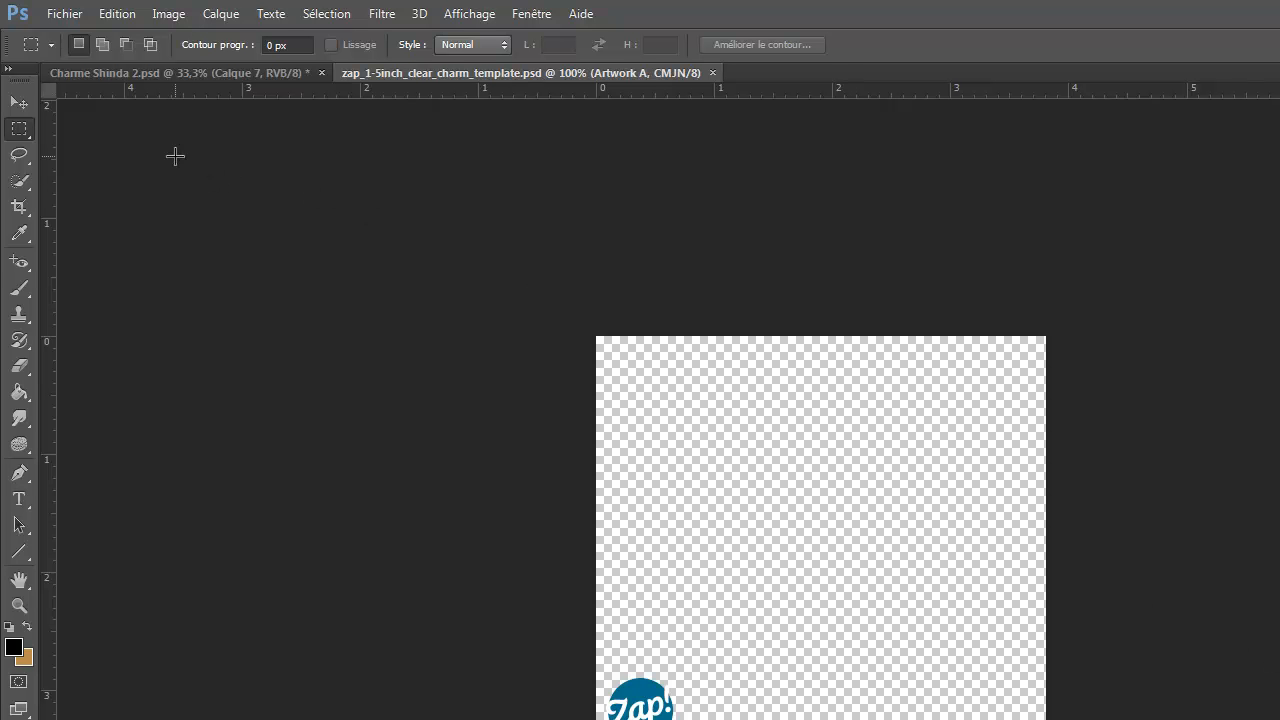
click(113, 12)
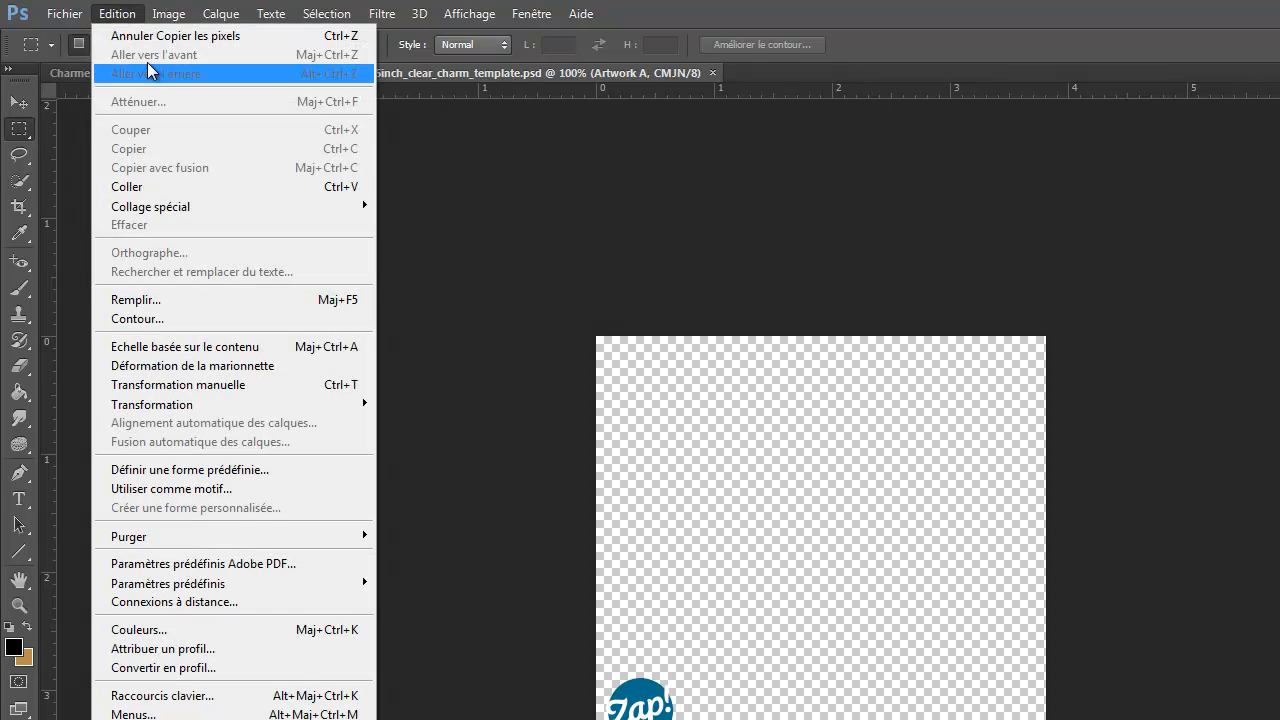
click(191, 186)
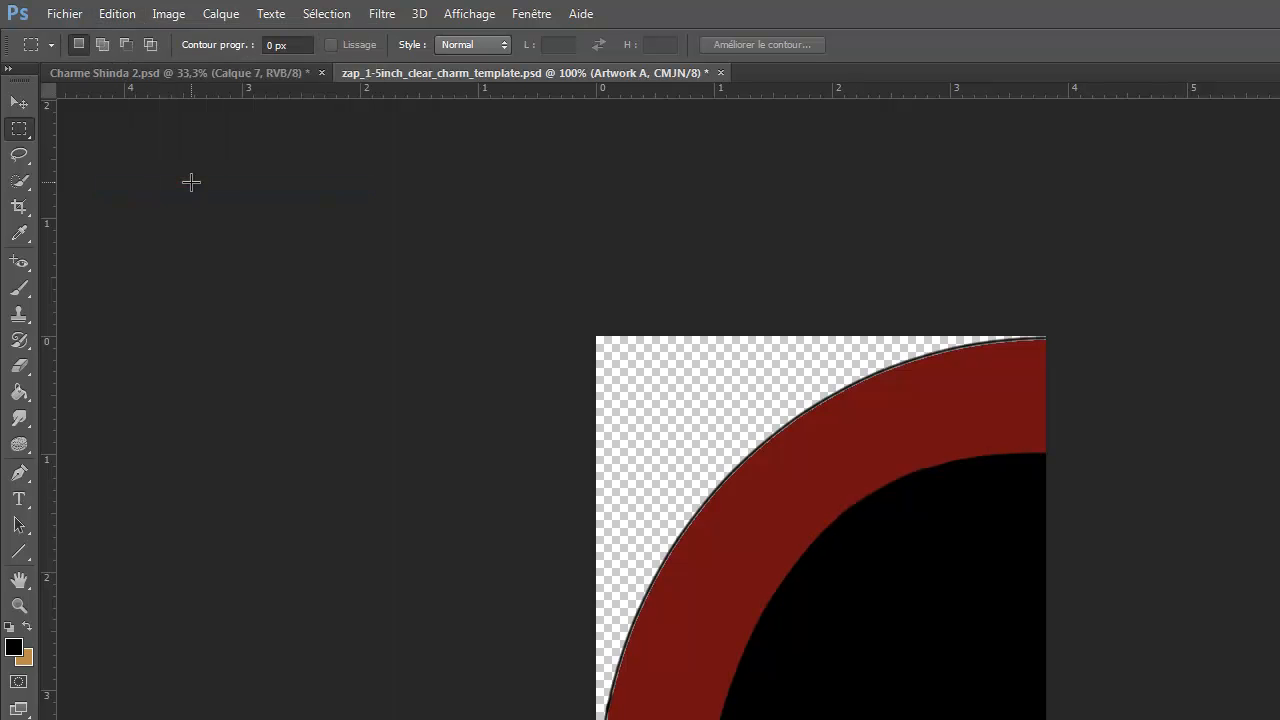
Scale the pasted artwork to about 33% width and 32% height, centre it within the template, and apply the transformation
click(15, 102)
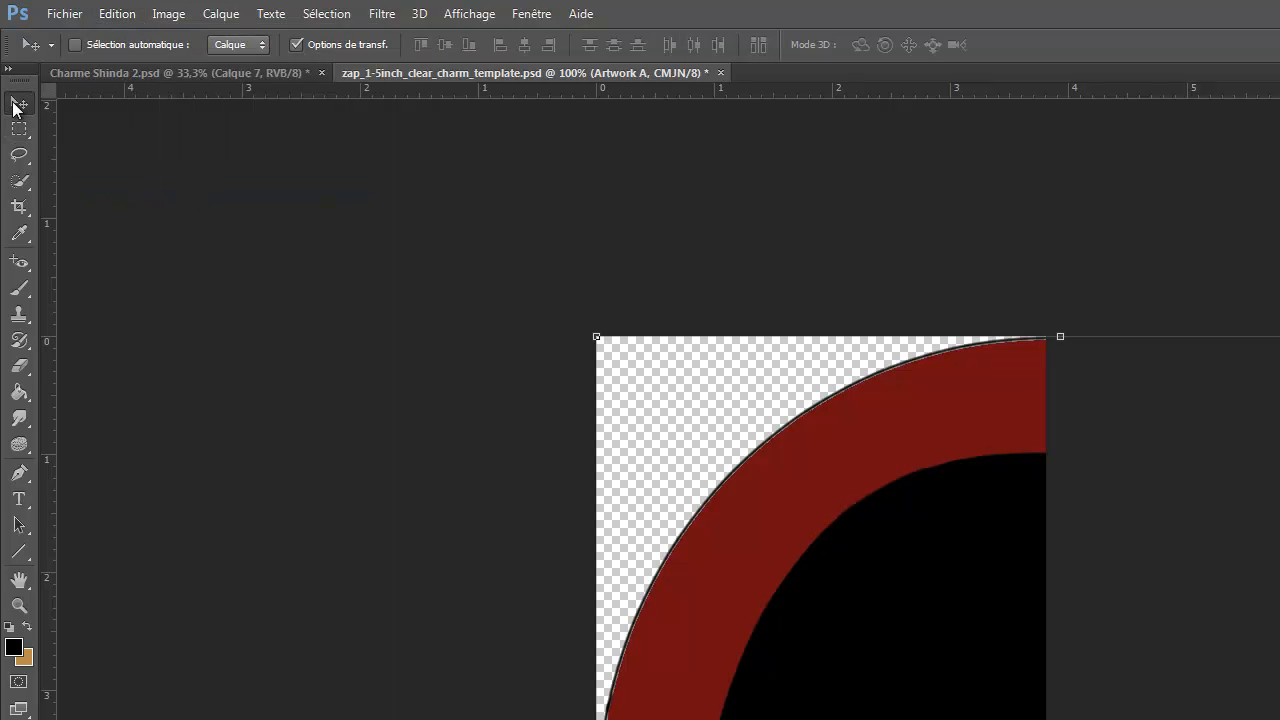
drag(596, 336, 891, 699)
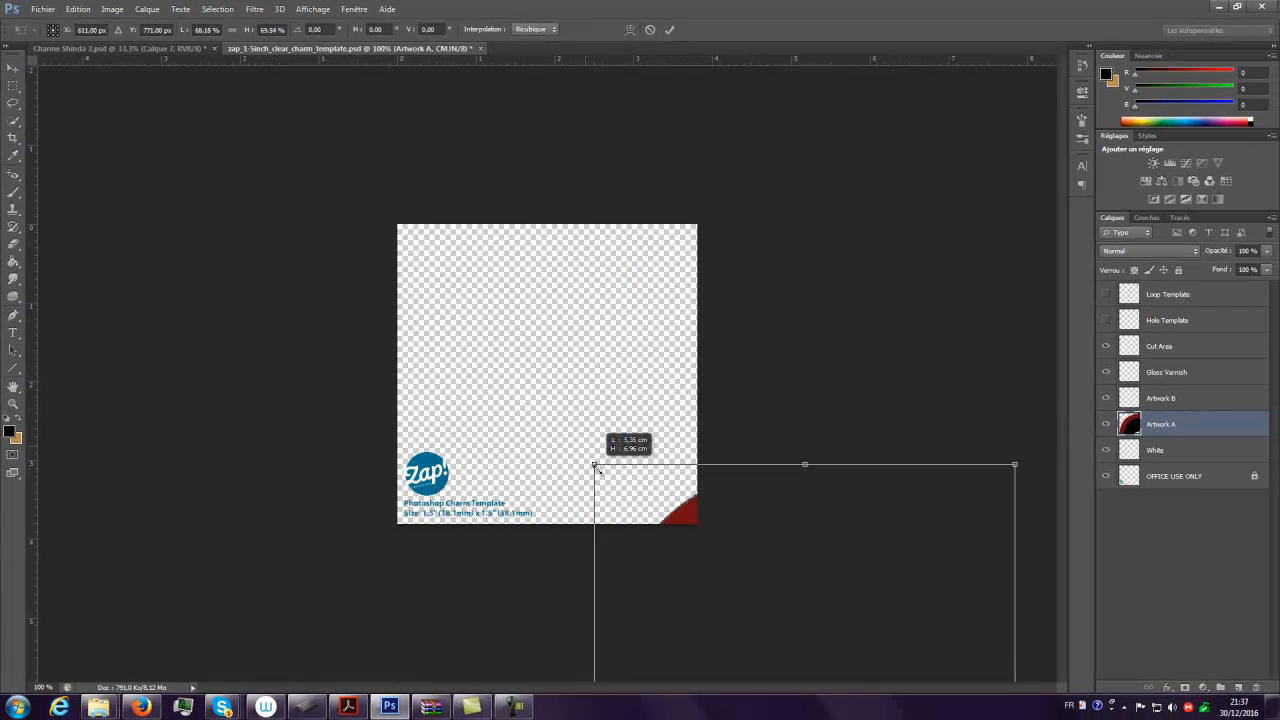
drag(597, 468, 406, 231)
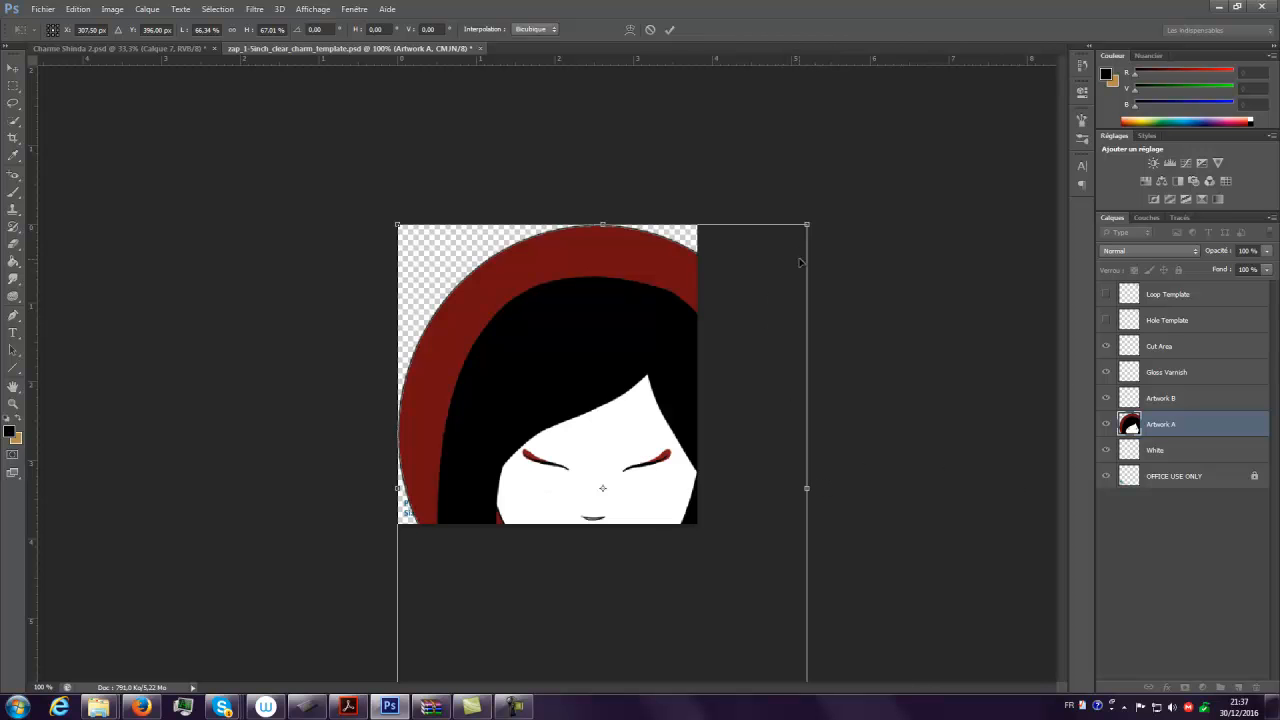
drag(808, 229, 686, 229)
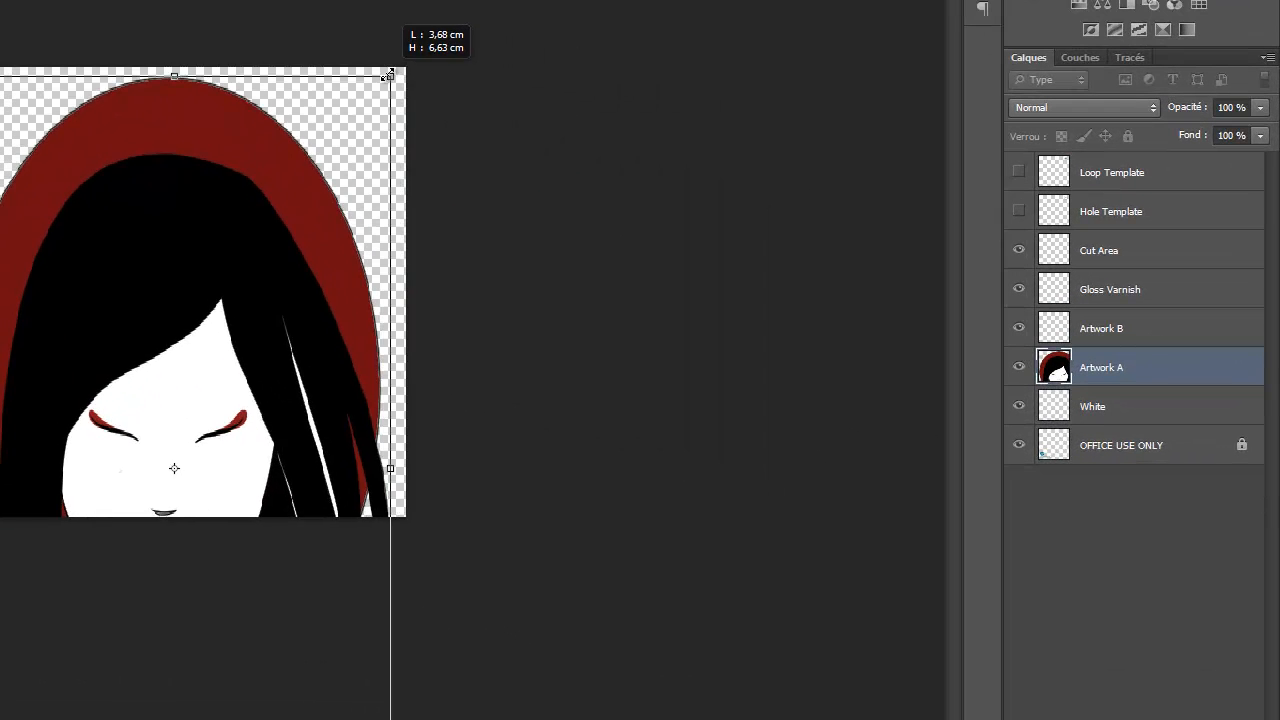
drag(390, 75, 320, 371)
drag(223, 428, 242, 160)
drag(339, 586, 278, 490)
drag(186, 347, 243, 356)
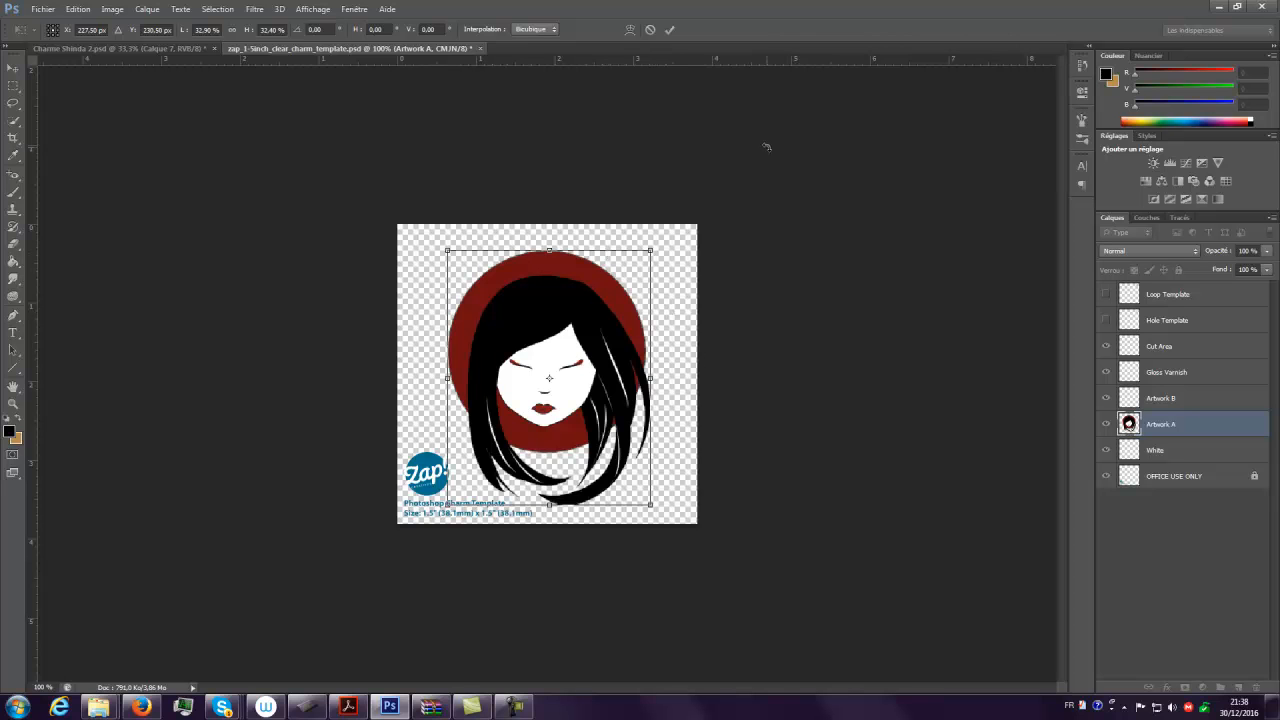
click(669, 30)
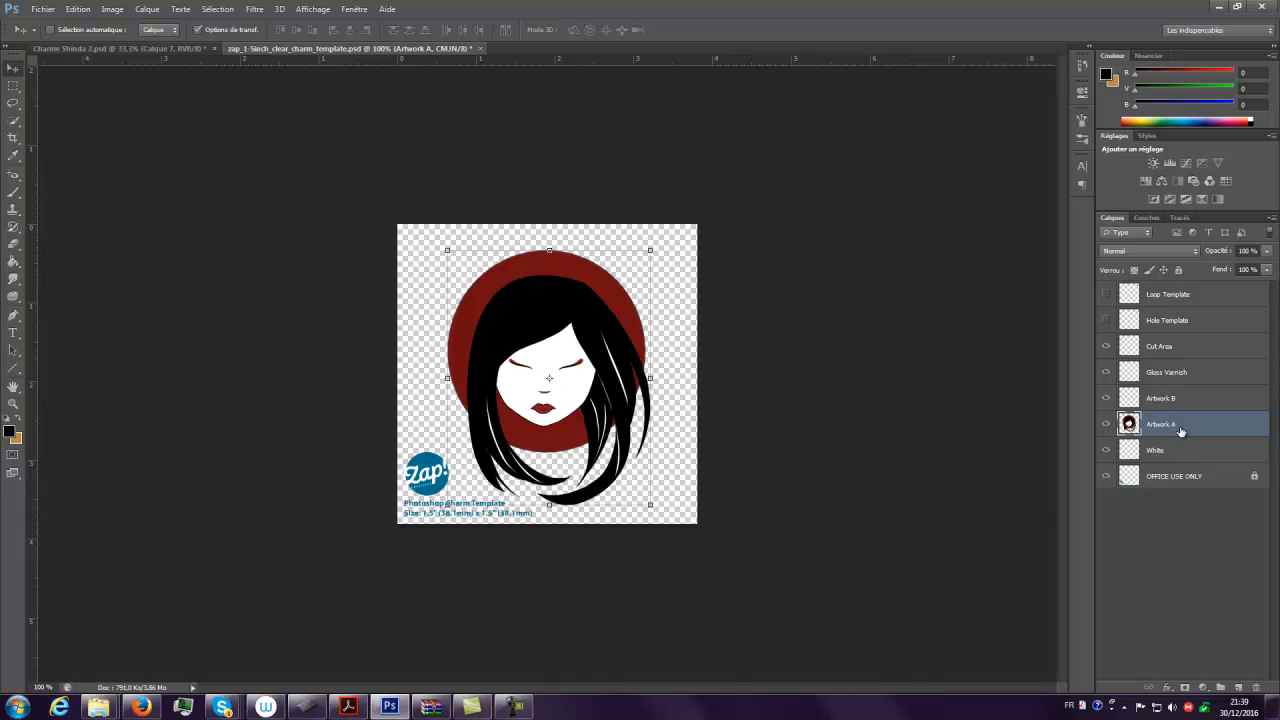
Load the outline of the Artwork A layer as a selection and deselect the layers
ctrl+click(1128, 424)
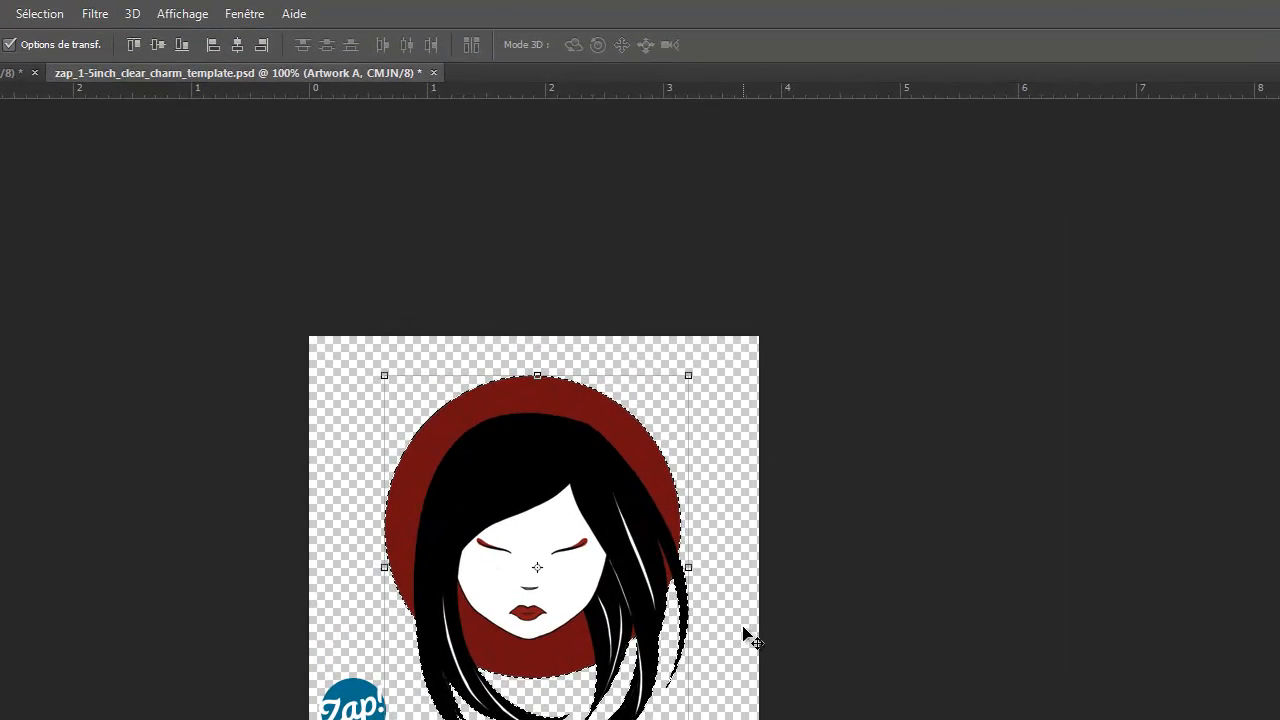
click(20, 13)
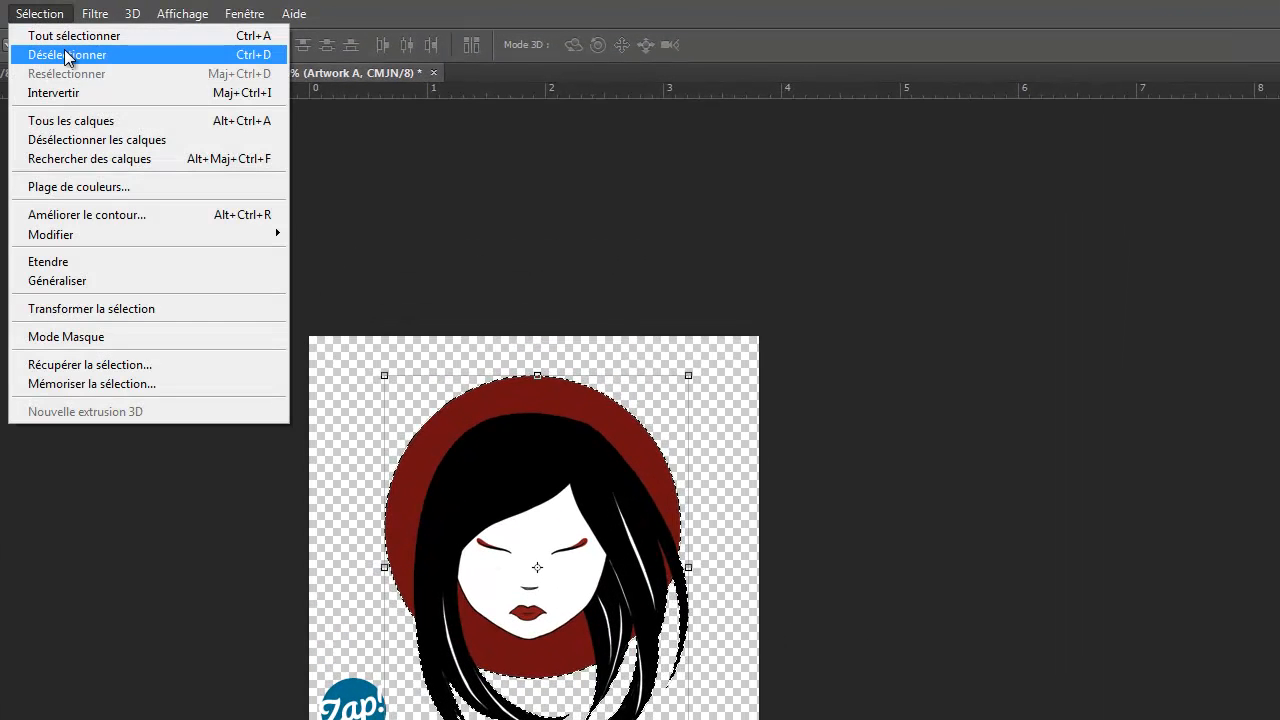
click(63, 52)
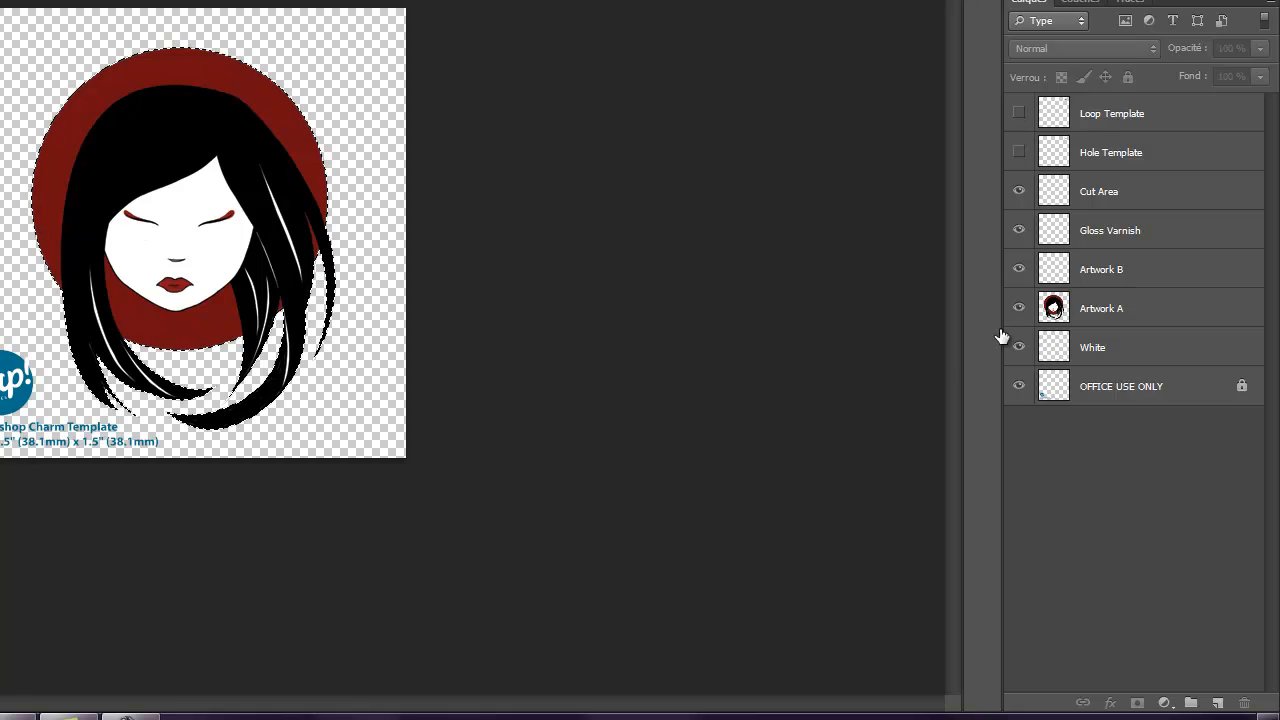
click(1100, 272)
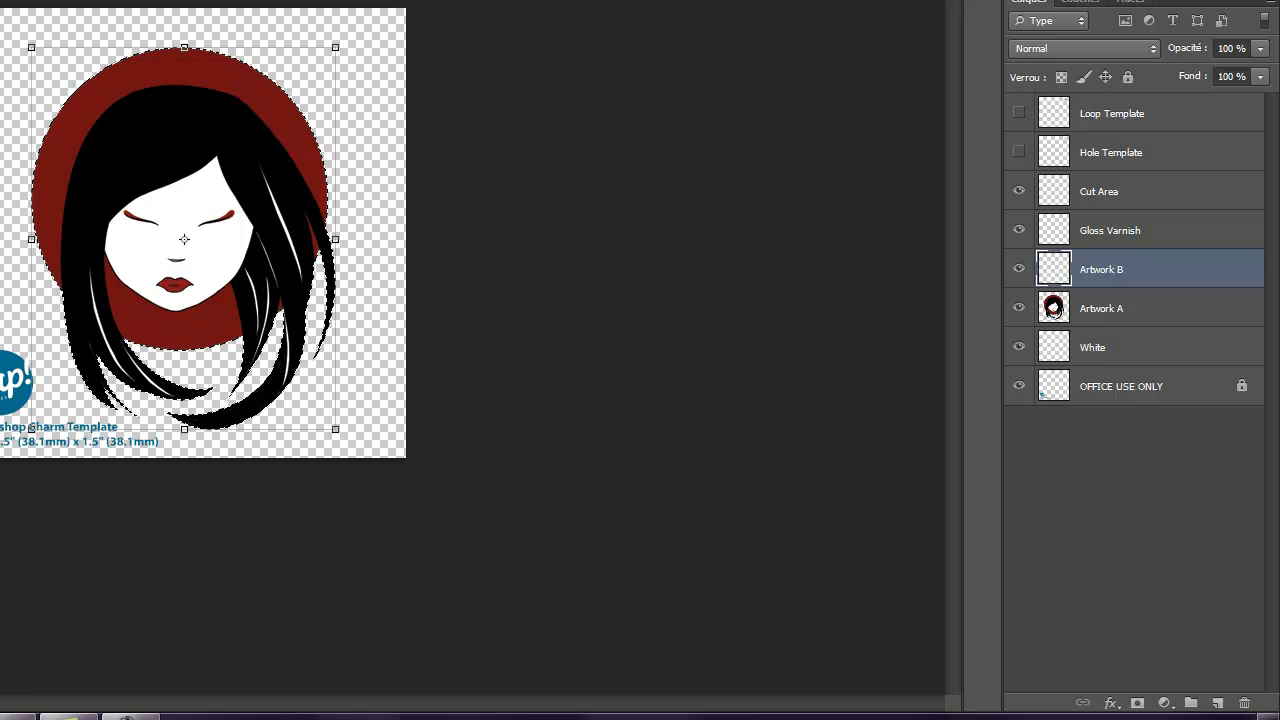
drag(184, 239, 420, 599)
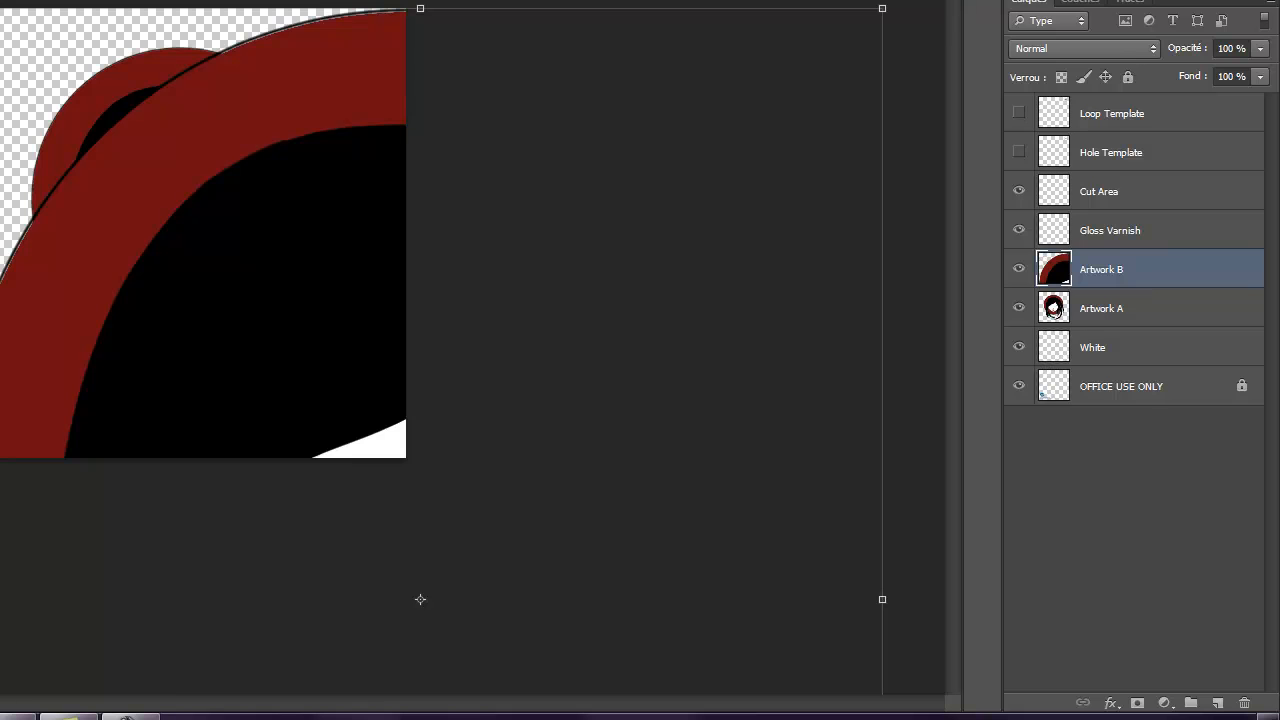
key(Escape)
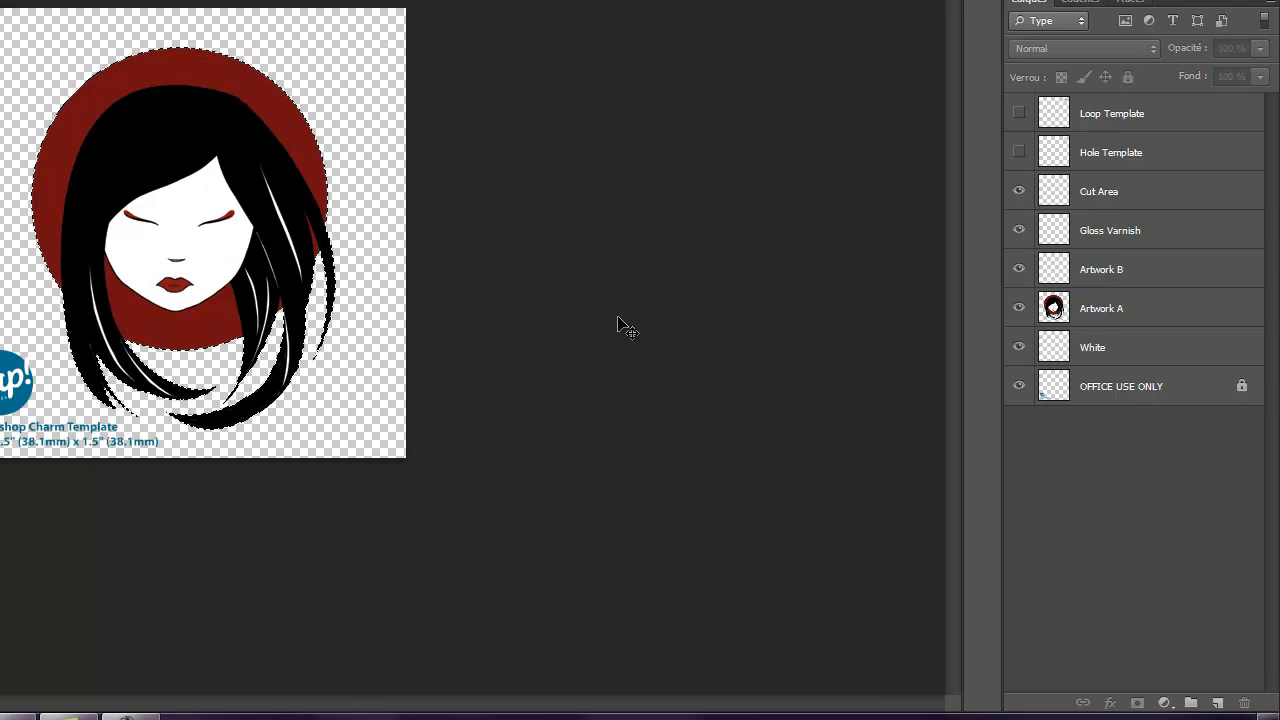
Copy the selected artwork from the Artwork A layer and paste it into the Artwork B layer
click(1150, 283)
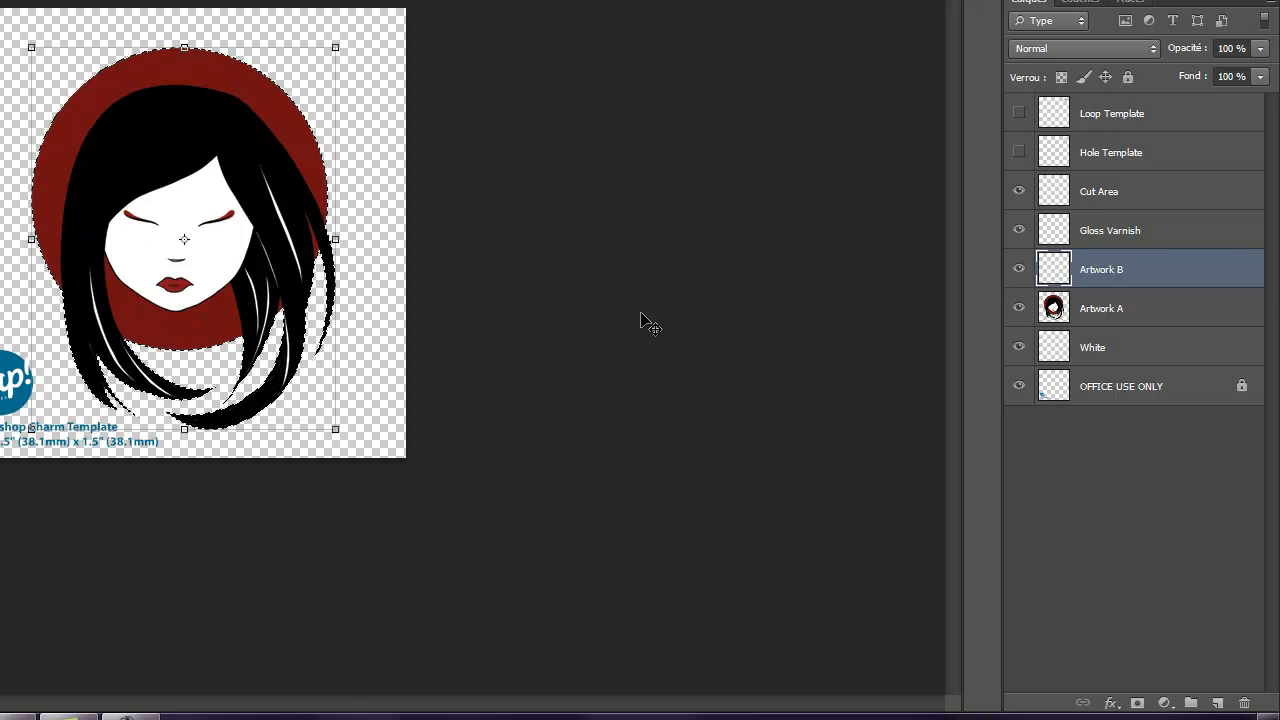
click(1148, 308)
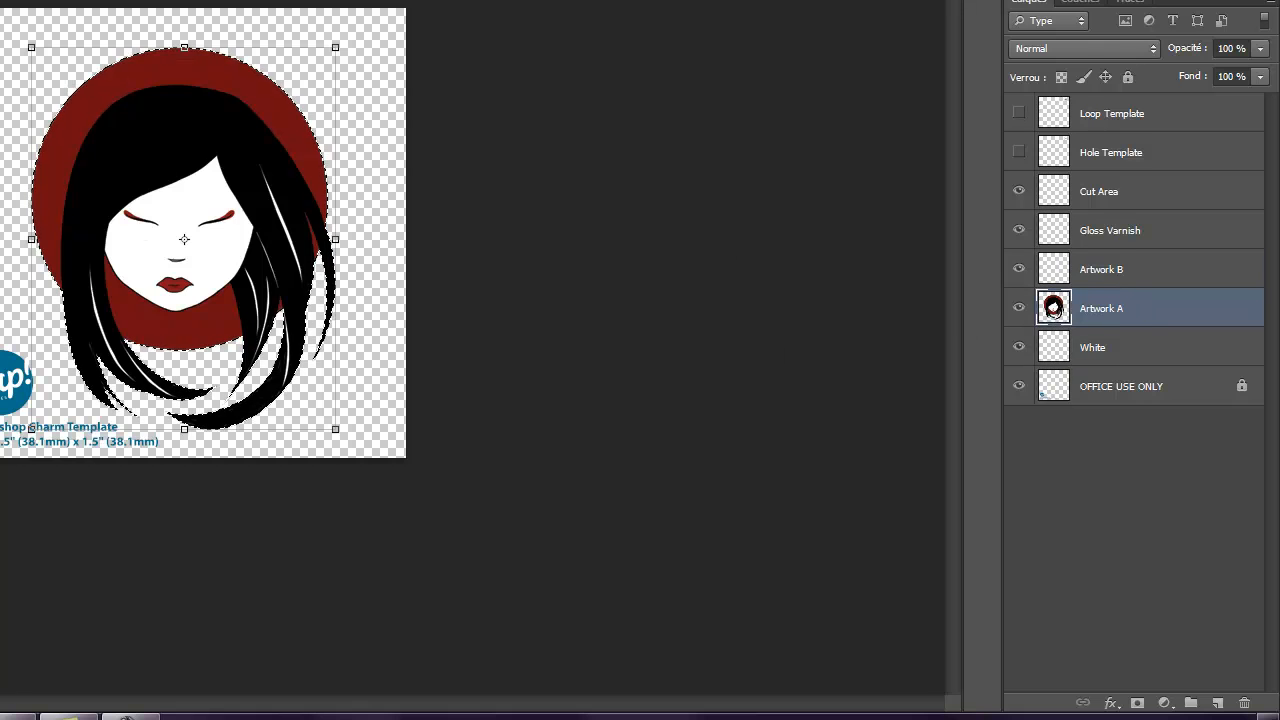
click(78, 9)
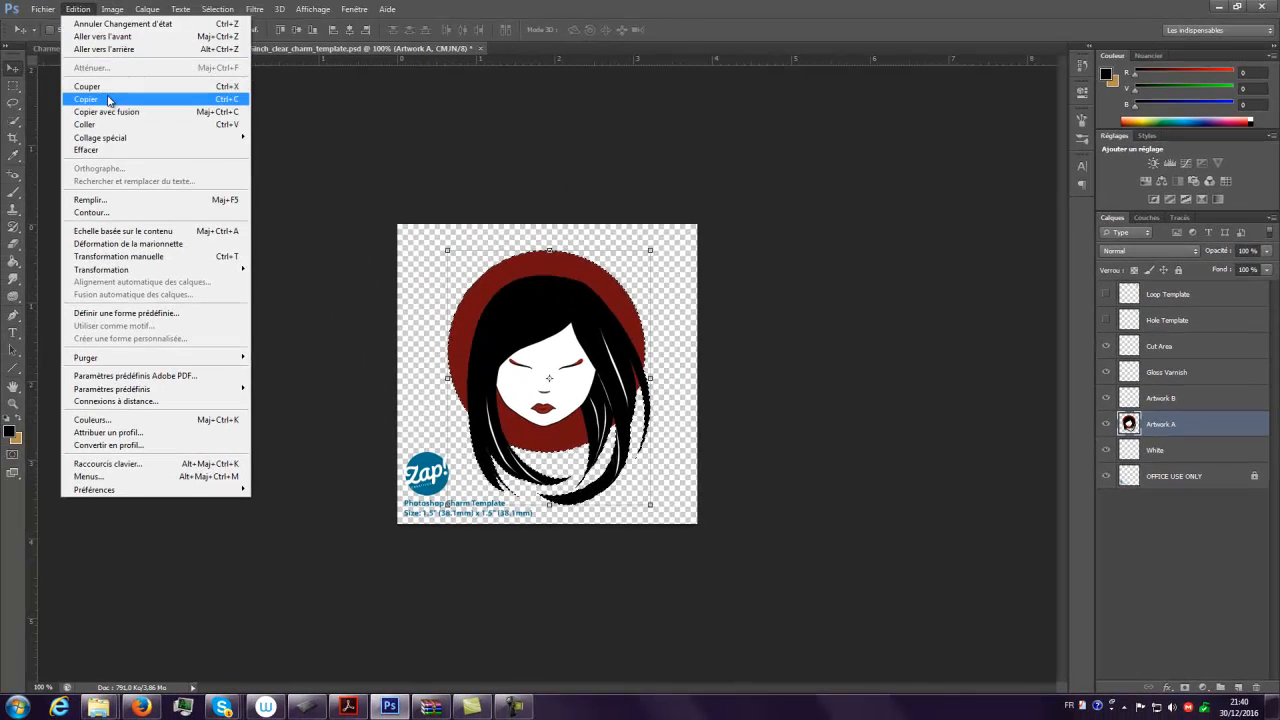
click(108, 99)
click(1160, 400)
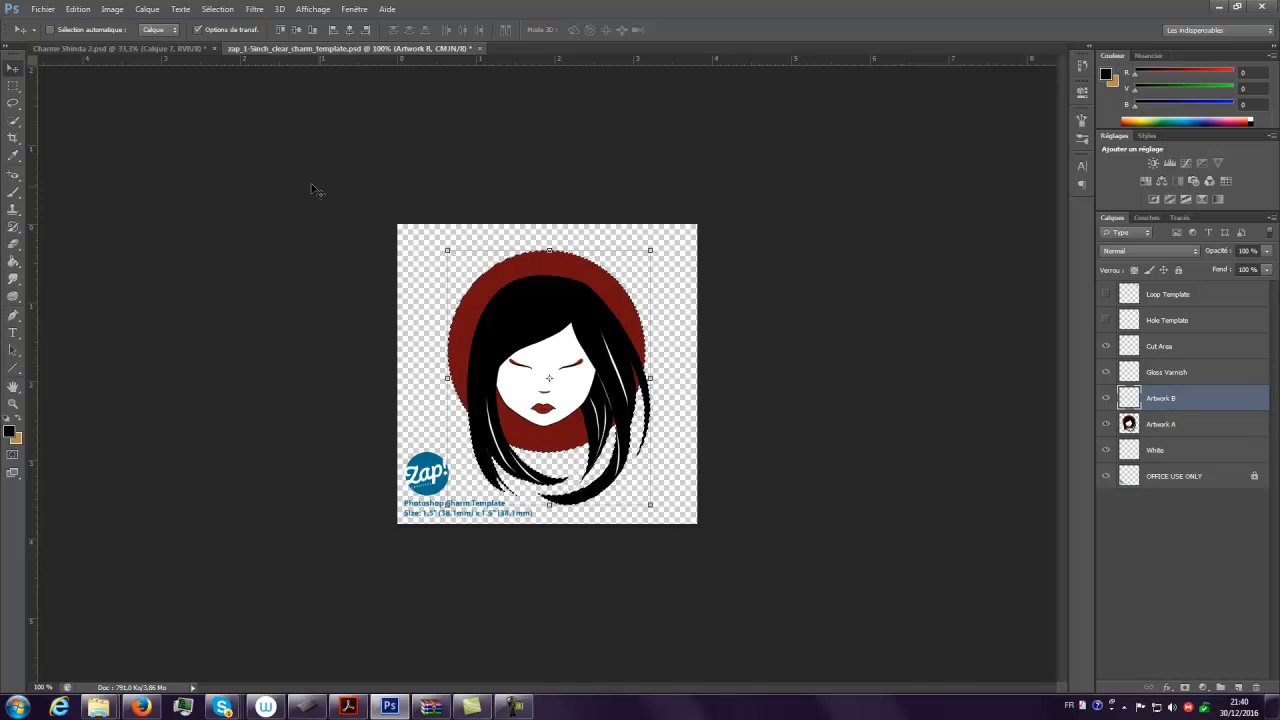
click(78, 9)
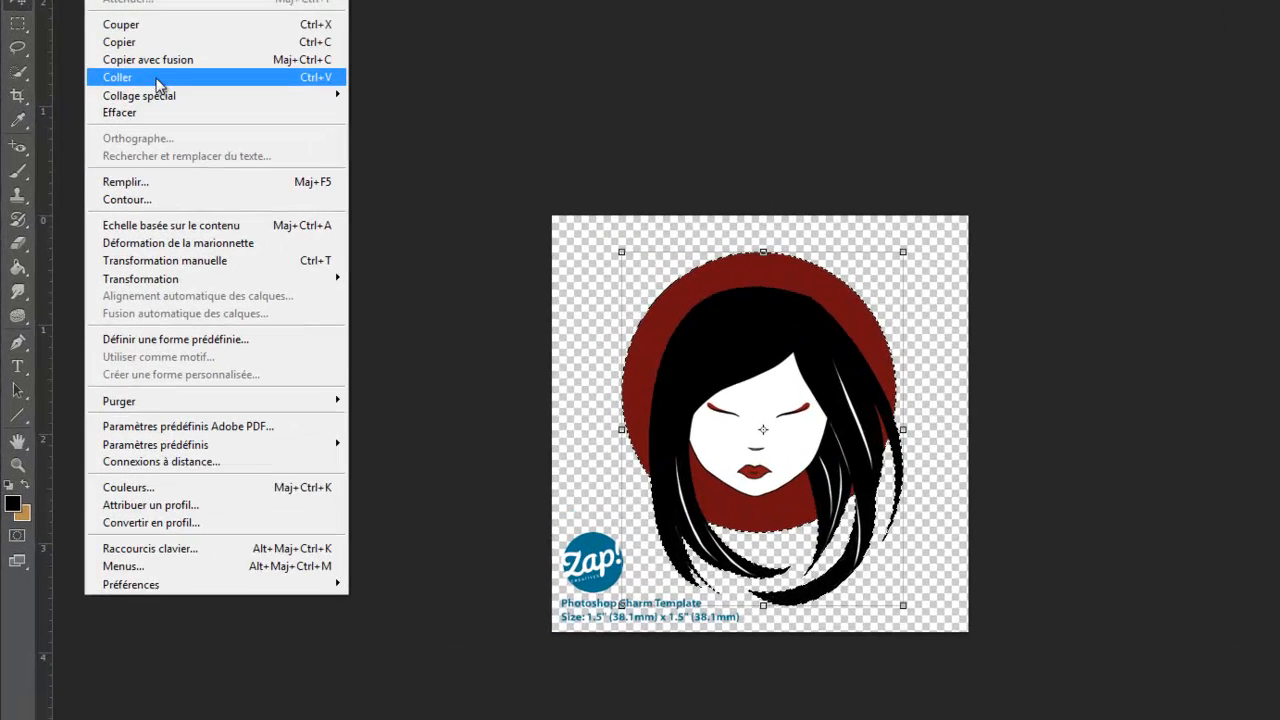
click(156, 79)
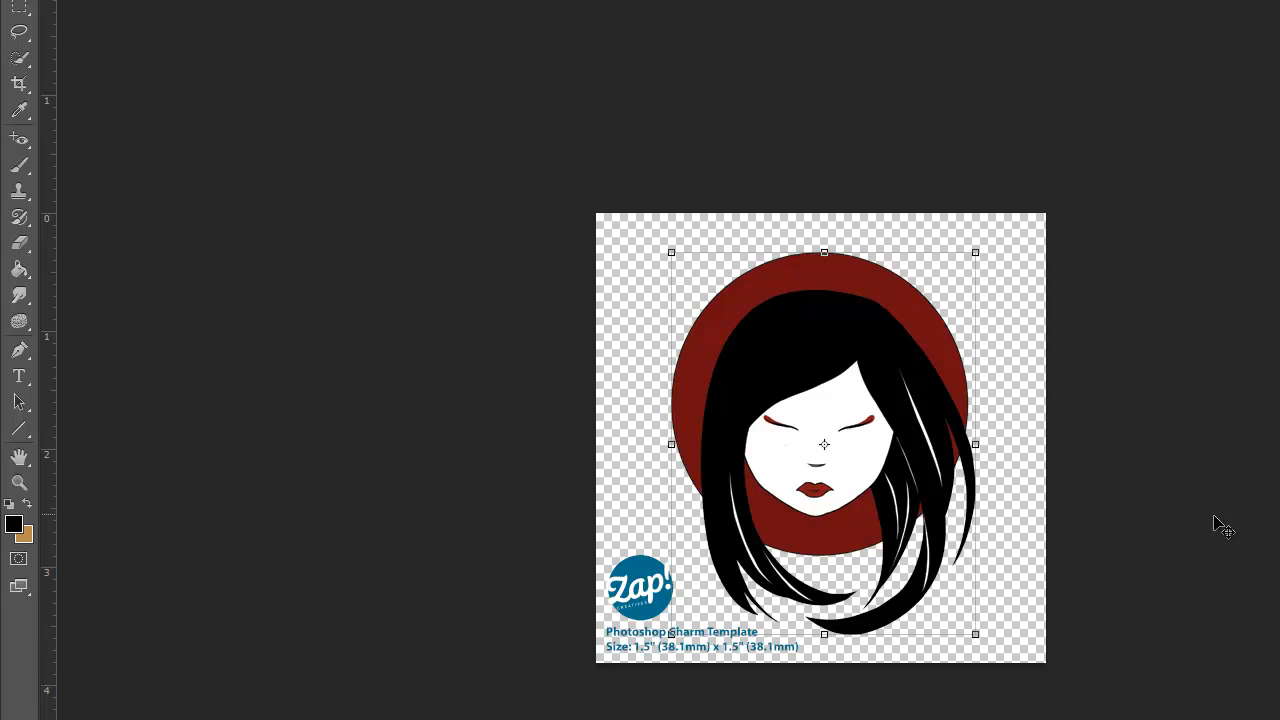
Try a reduced opacity of about 41% on the Artwork B layer and set it back to 100%
click(19, 482)
click(720, 449)
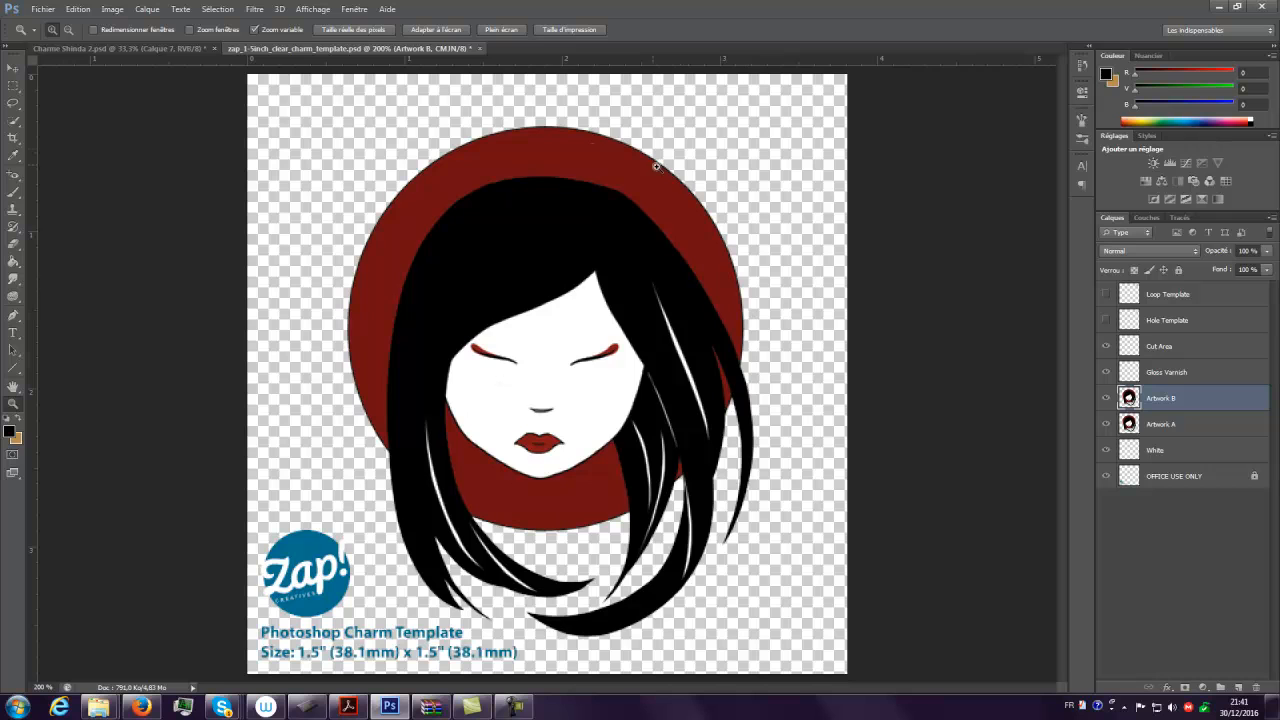
click(1267, 251)
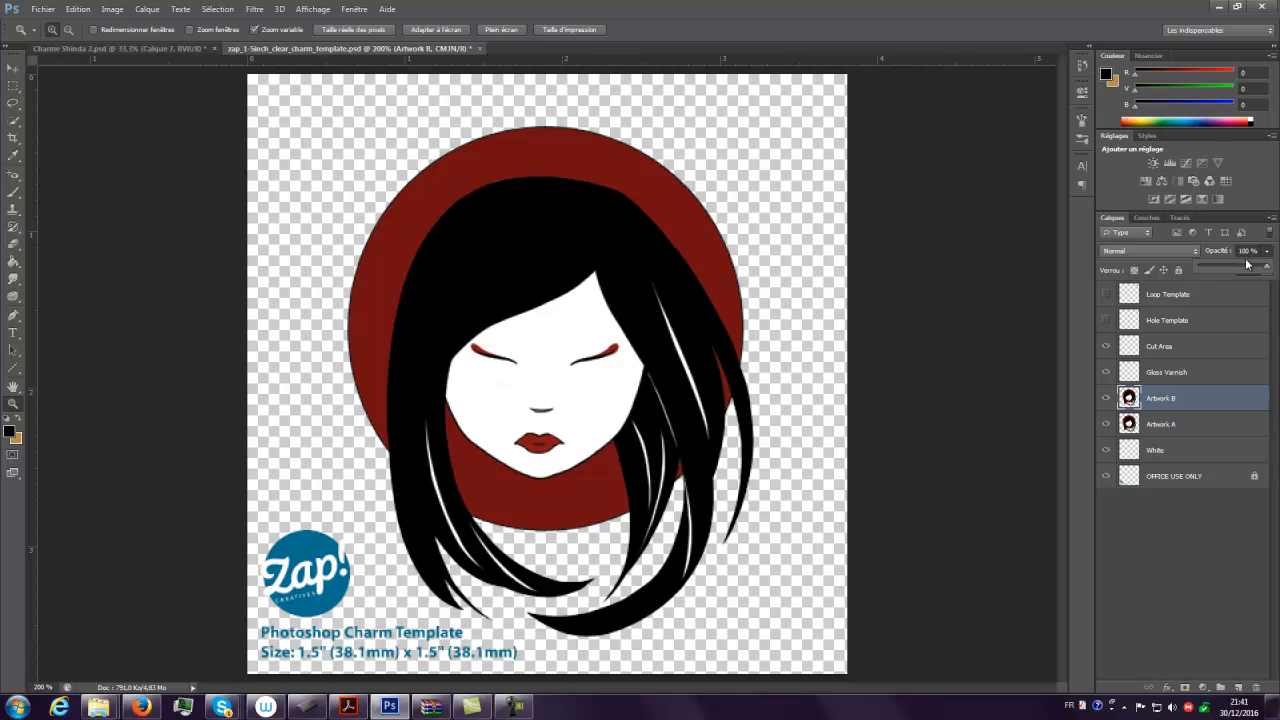
drag(1266, 268, 1239, 270)
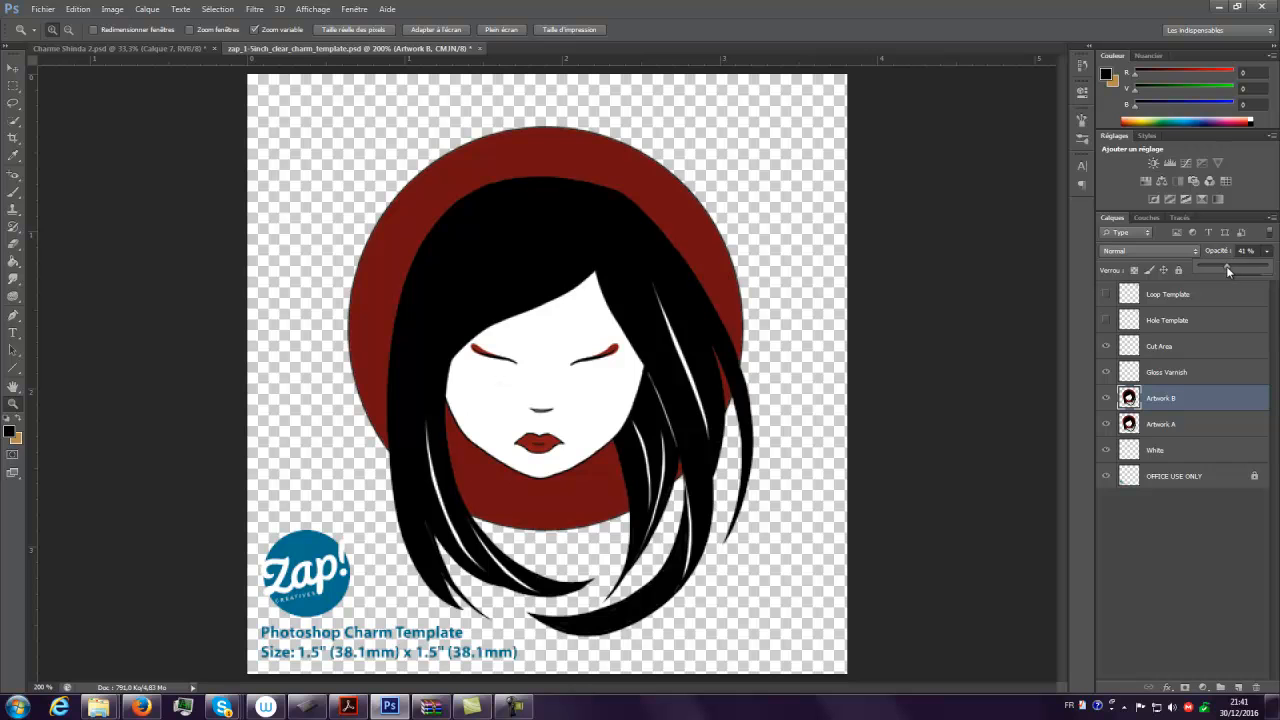
drag(1215, 266, 1266, 267)
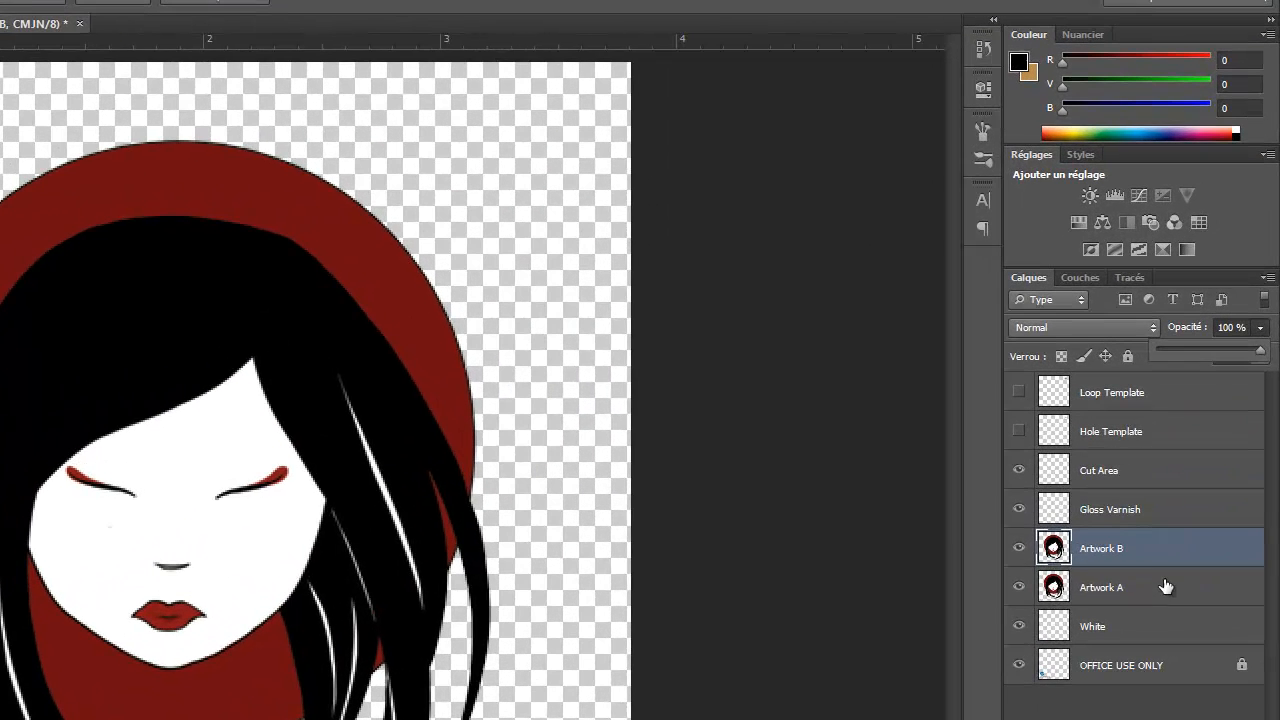
Try adjusting the opacity of the Artwork A layer, set it back to 100%, and reselect the Artwork B layer
click(1175, 522)
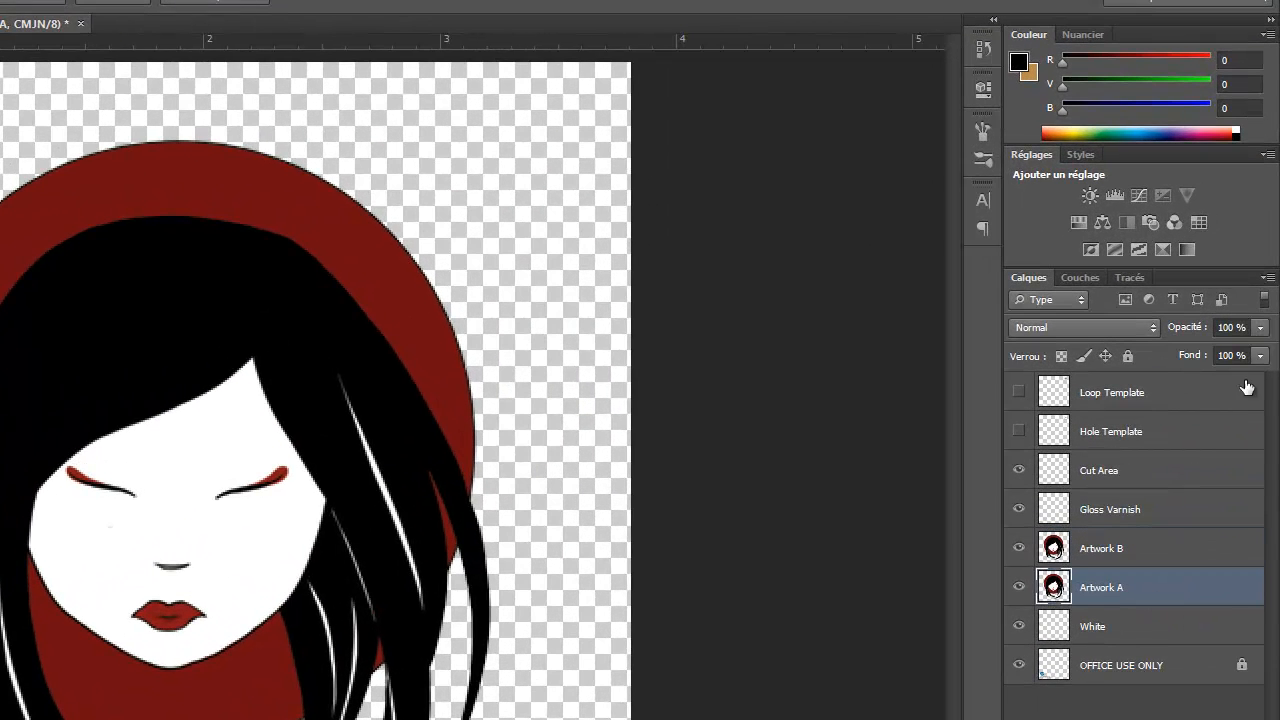
click(1261, 328)
drag(1260, 351, 1279, 370)
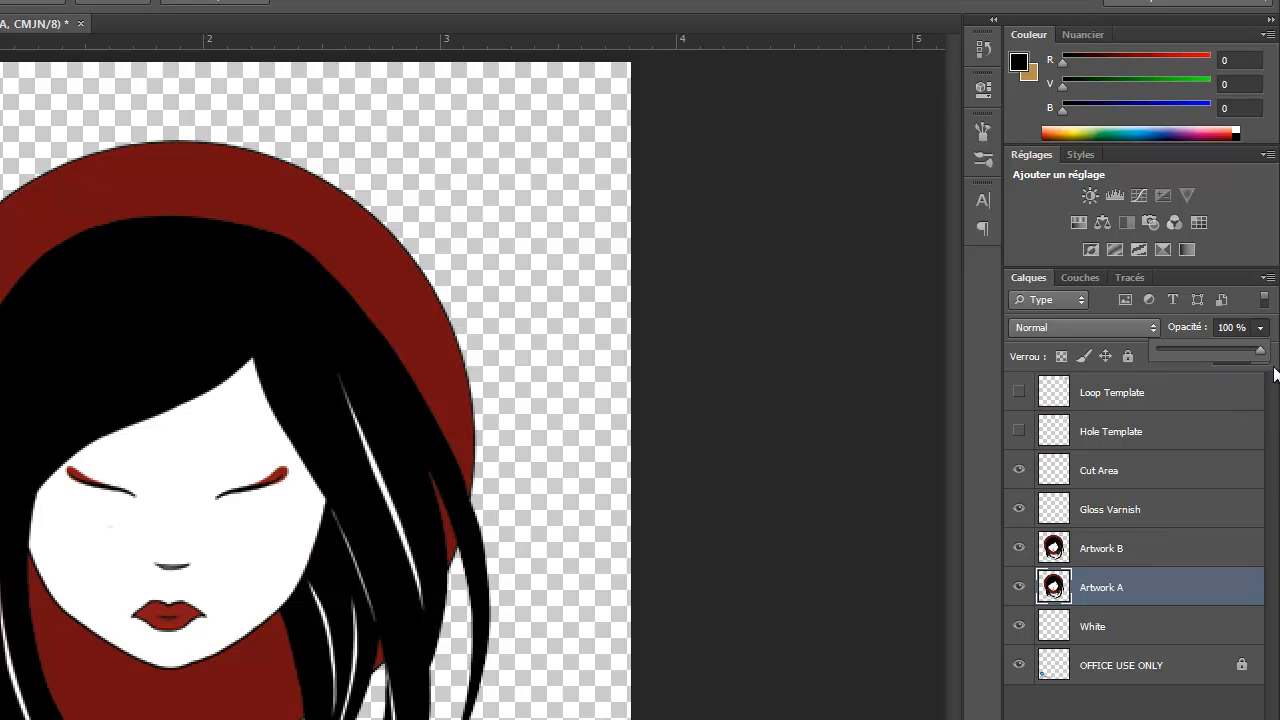
mouse_move(1264, 356)
mouse_down()
mouse_move(1130, 364)
mouse_move(1262, 378)
mouse_up()
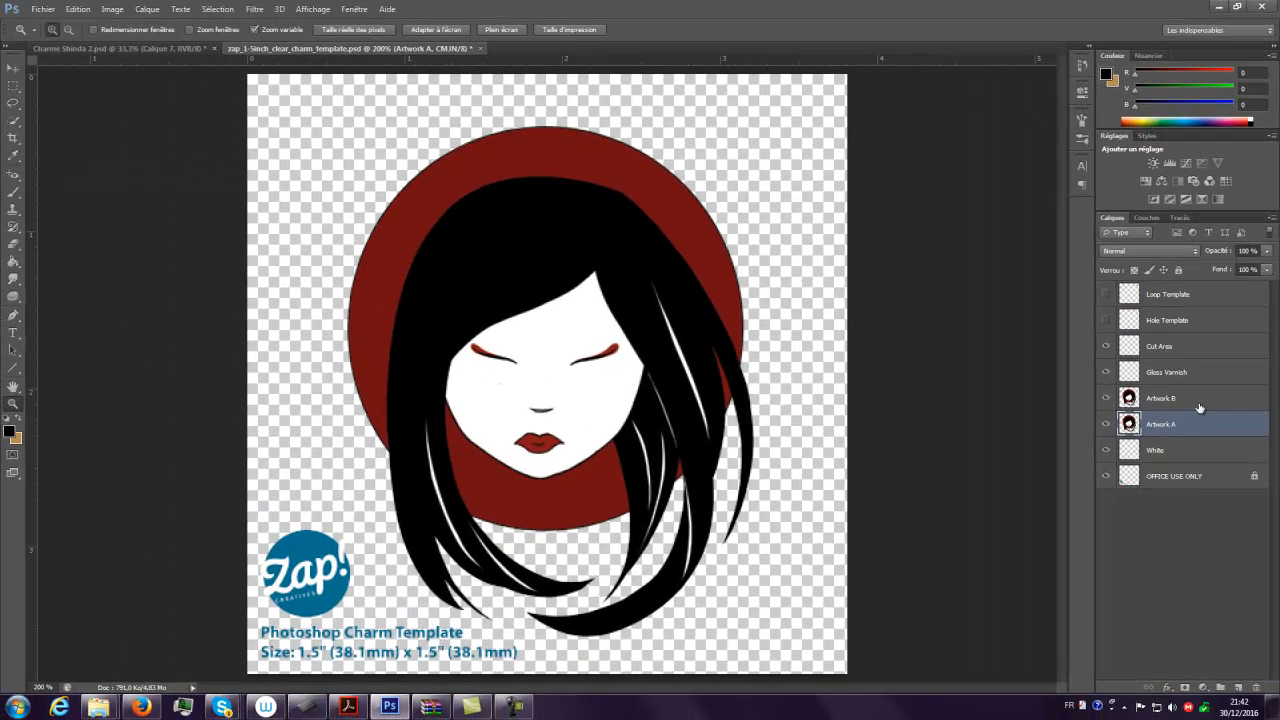
click(1200, 400)
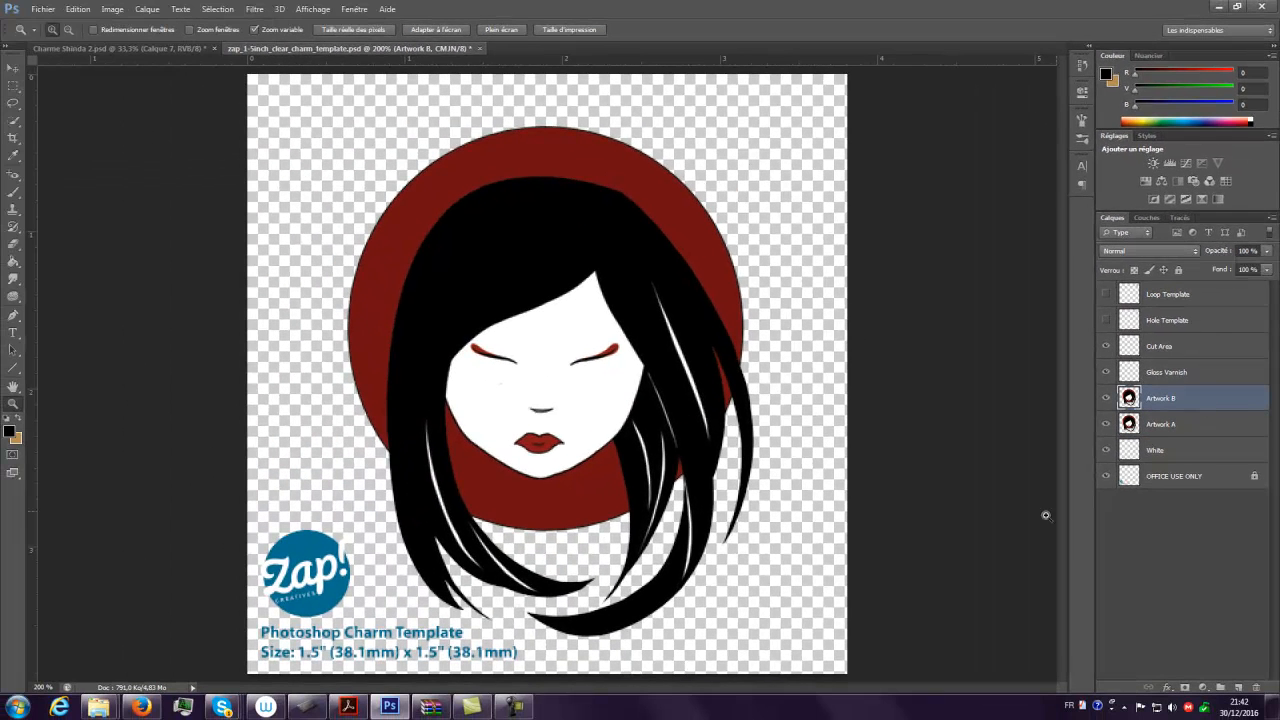
click(515, 708)
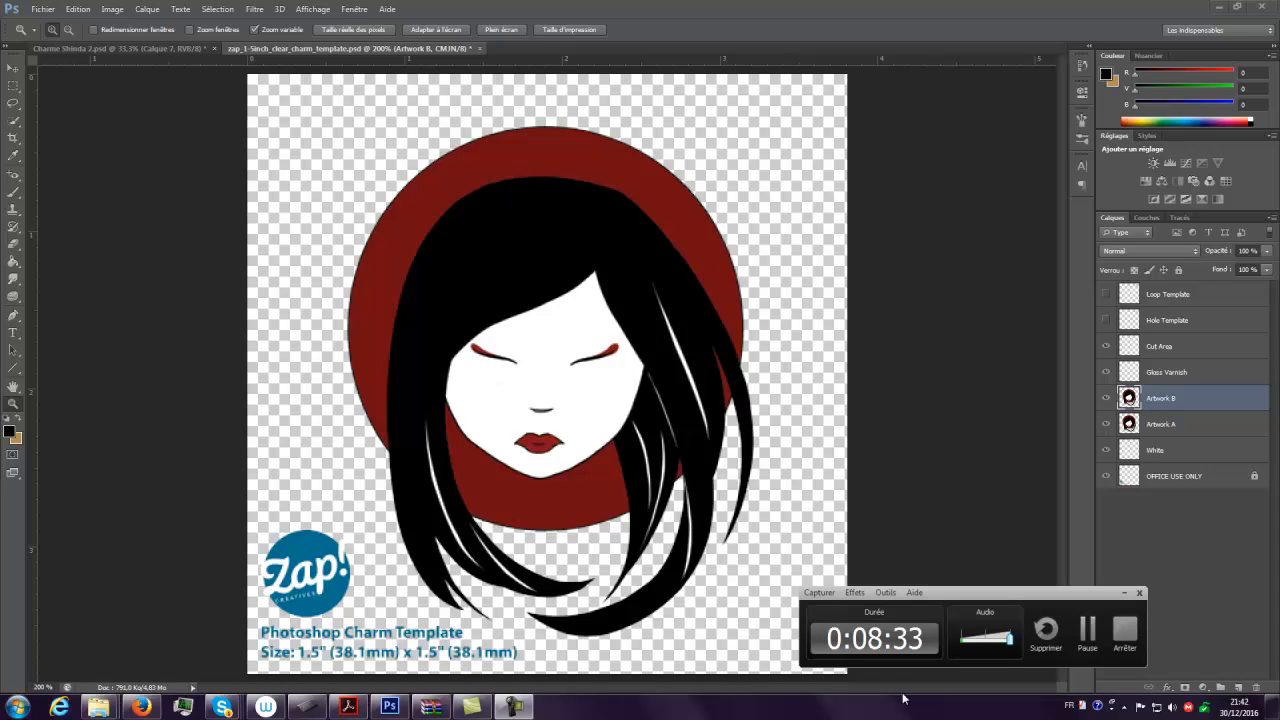
click(1126, 645)
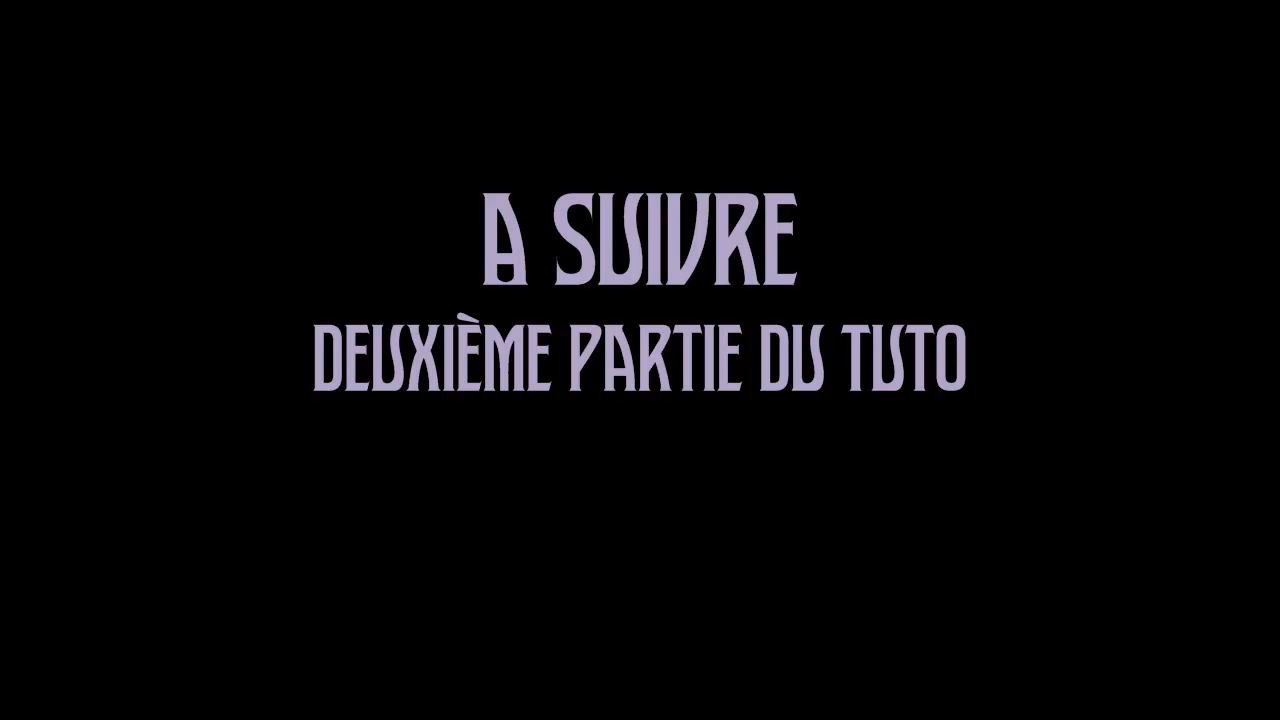